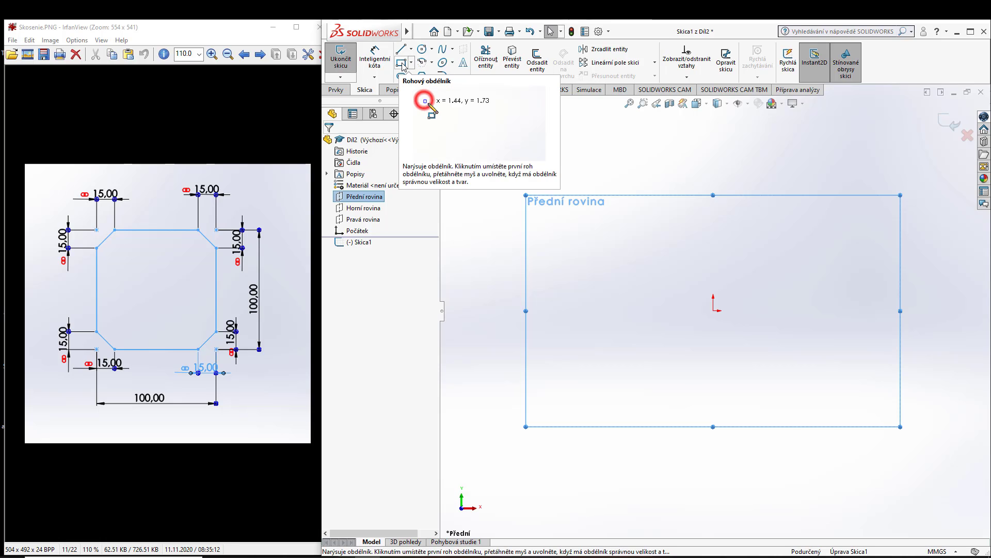
- Sketch a corner rectangle about 52 by 51 mm, starting at the origin and extending up and to the right
left_click(402, 64)
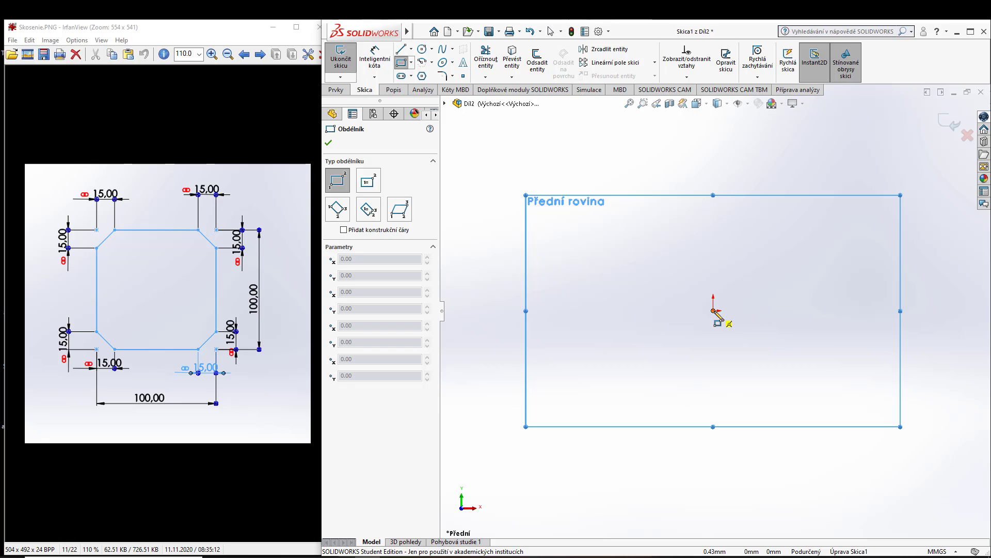
left_click(713, 310)
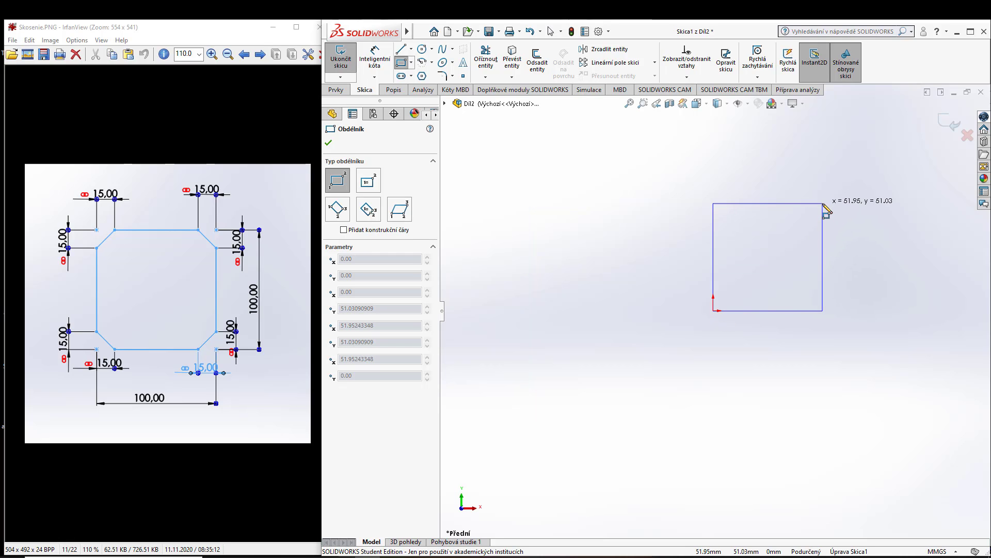
left_click(823, 204)
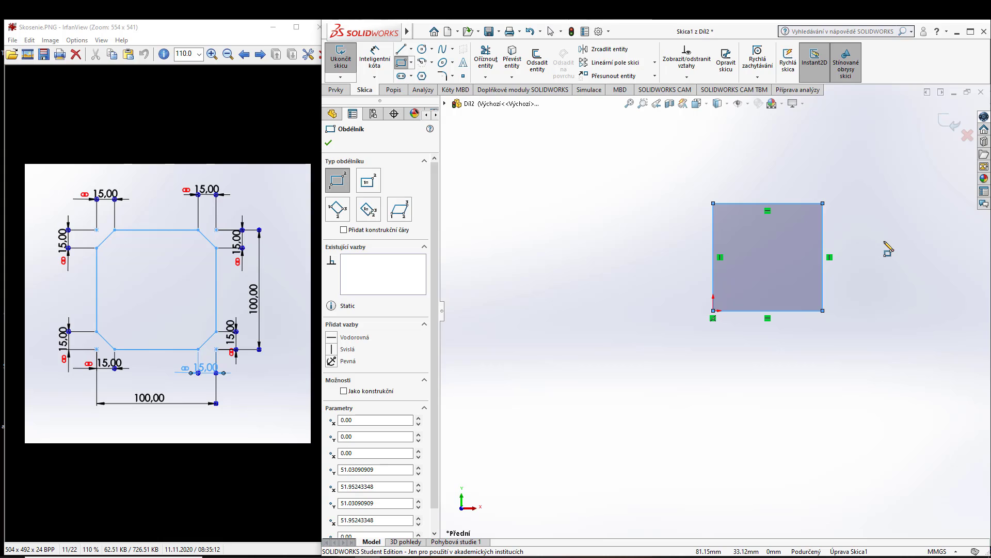
key("Escape")
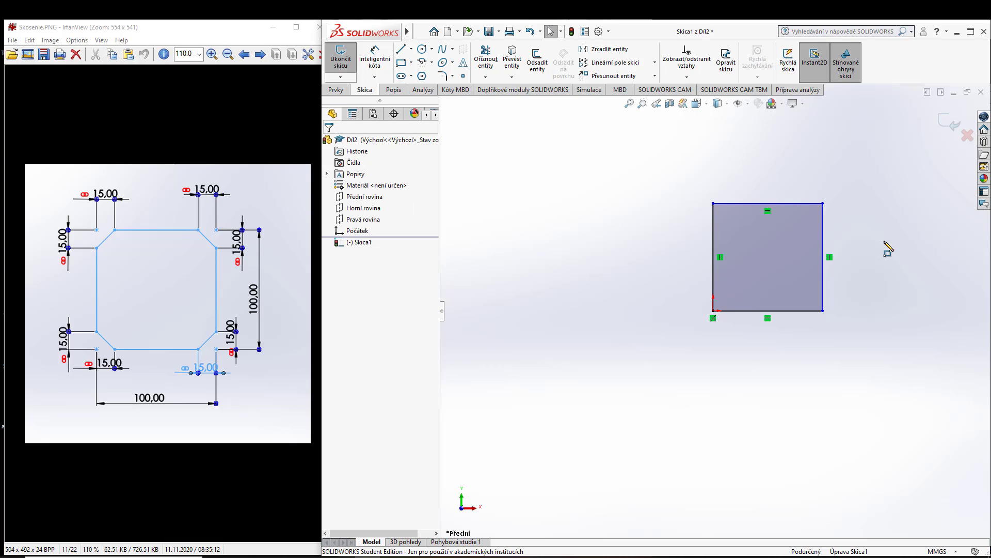
- Dimension the rectangle's bottom edge and set its length to 100 mm
left_click(375, 61)
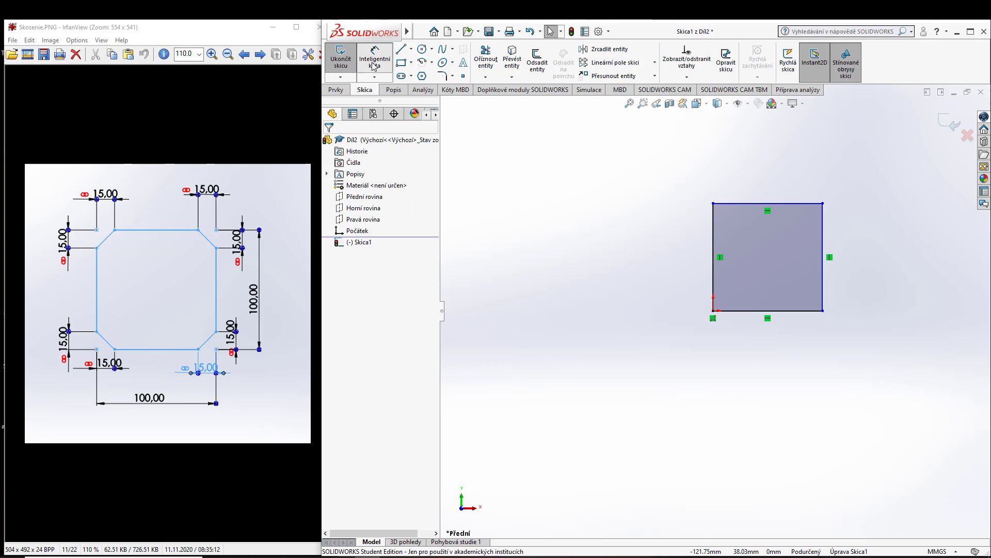
left_click(792, 311)
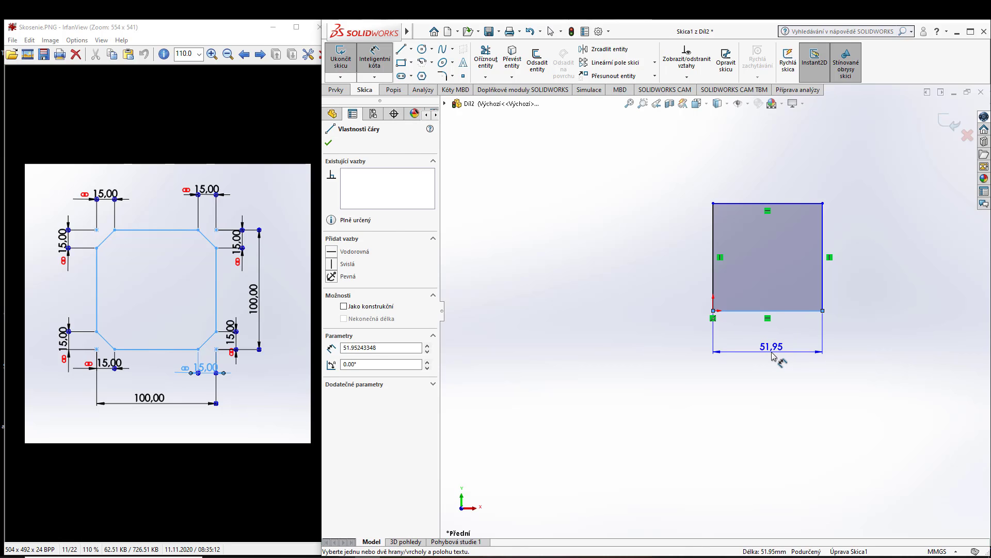
left_click(773, 355)
double_click(773, 354)
type("100")
key("Return")
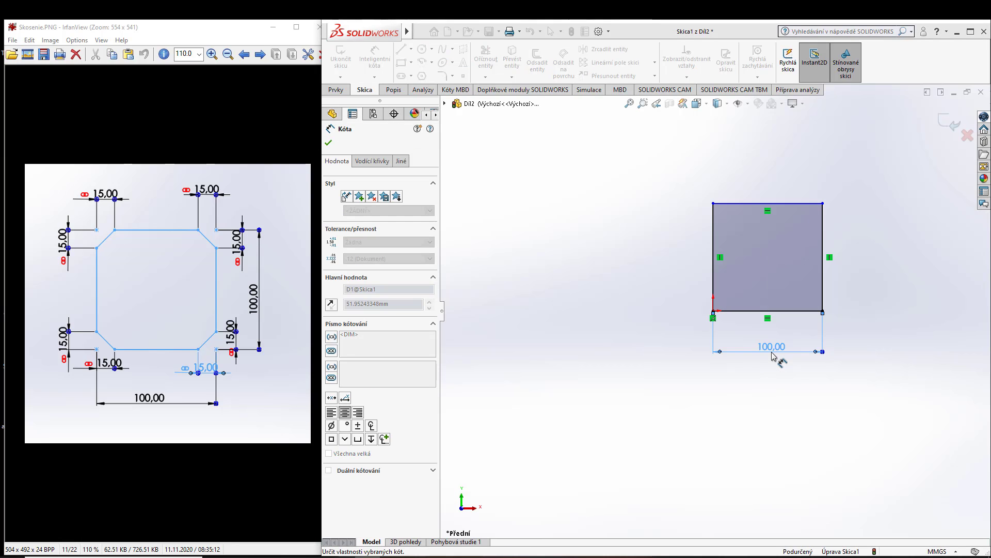
- Dimension the rectangle's right vertical edge and set its height to 100 mm
left_click(823, 233)
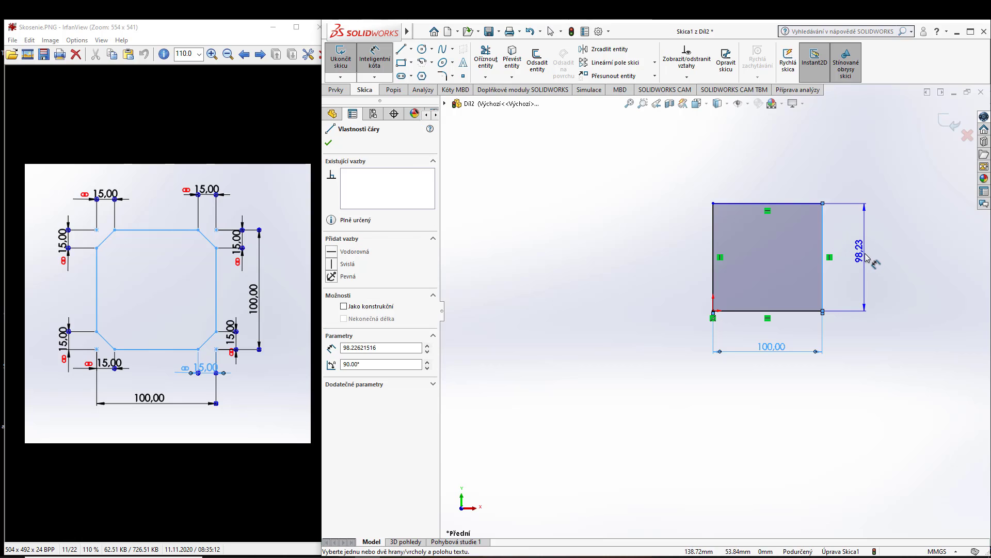
left_click(867, 261)
type("100")
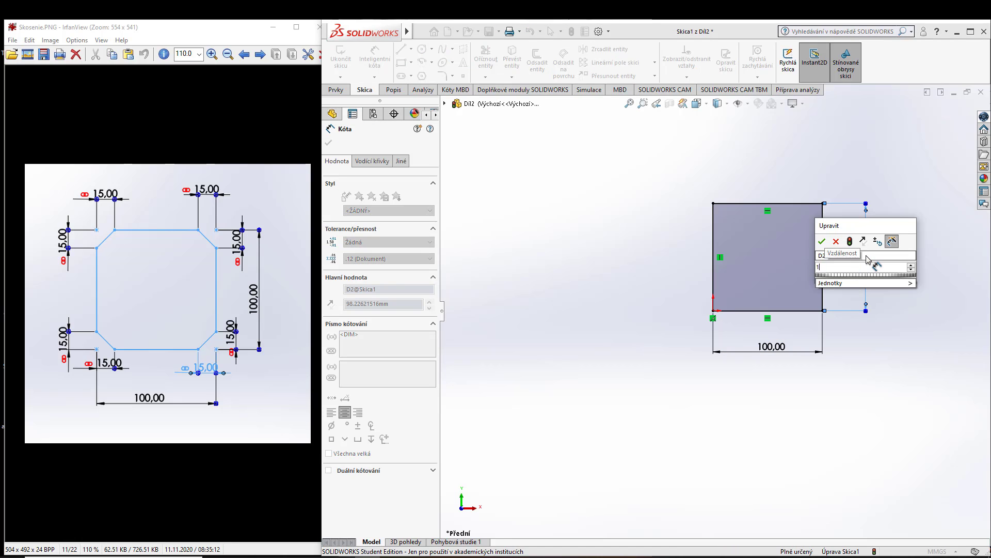
left_click(822, 242)
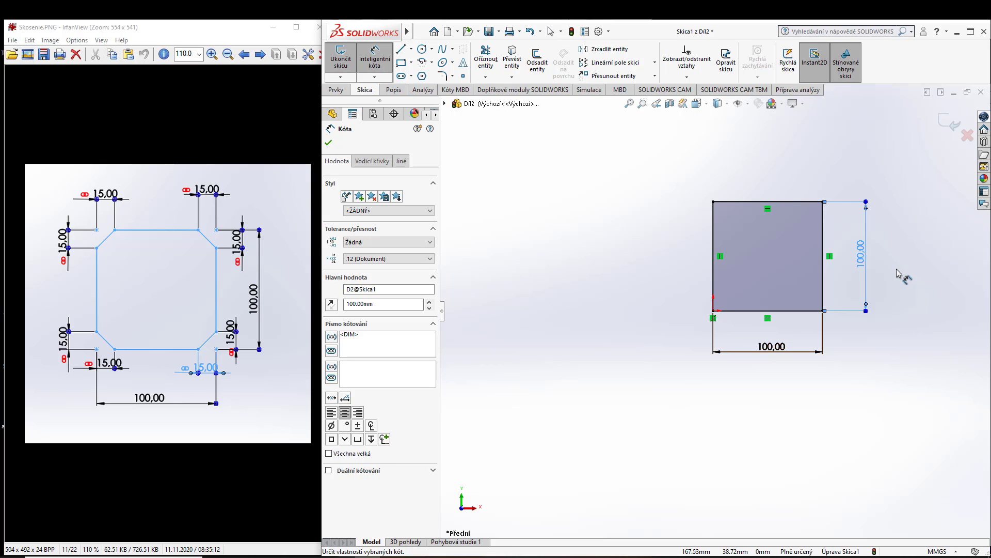
left_click(329, 143)
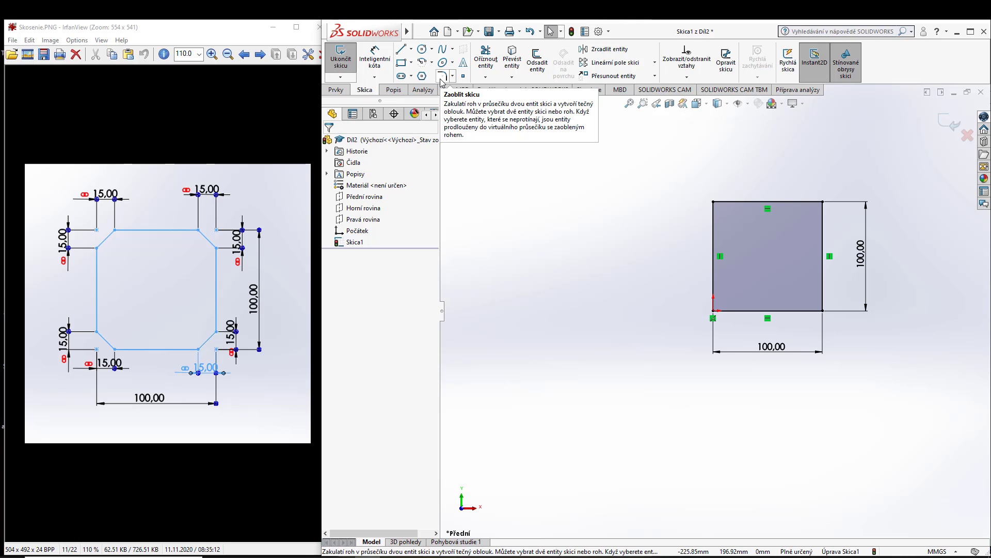
- Chamfer the square's upper-left corner using the distance-distance option with equal distances of 15 mm
left_click(454, 77)
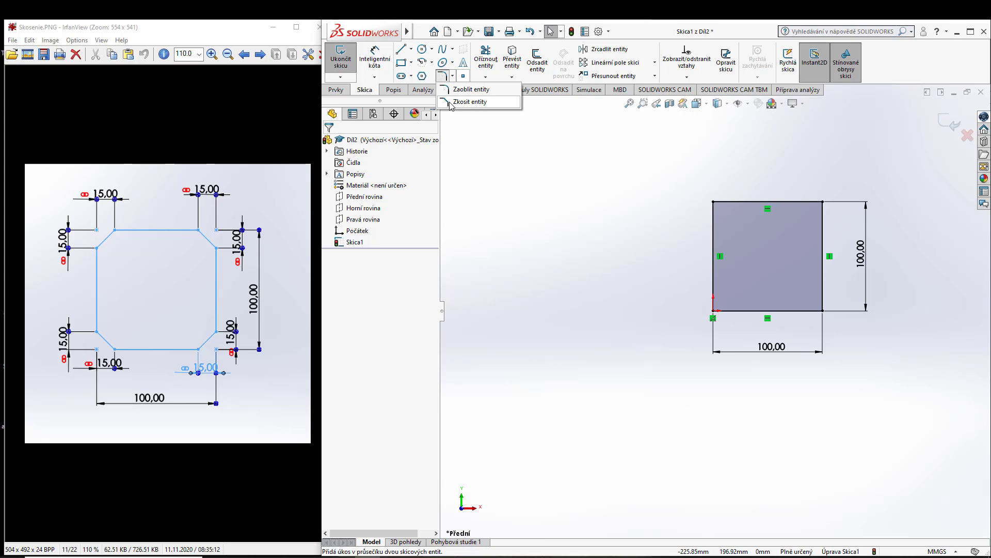
left_click(468, 102)
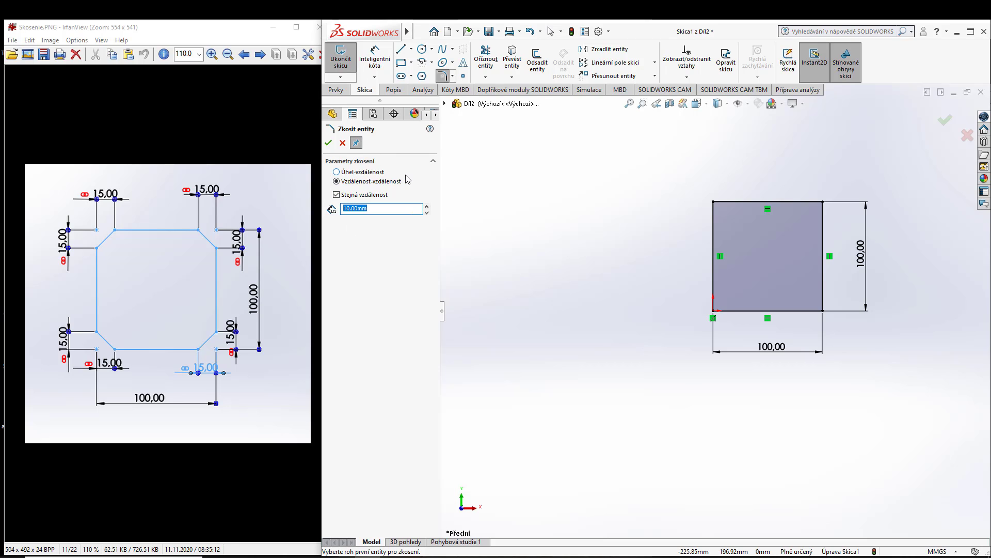
left_click(338, 174)
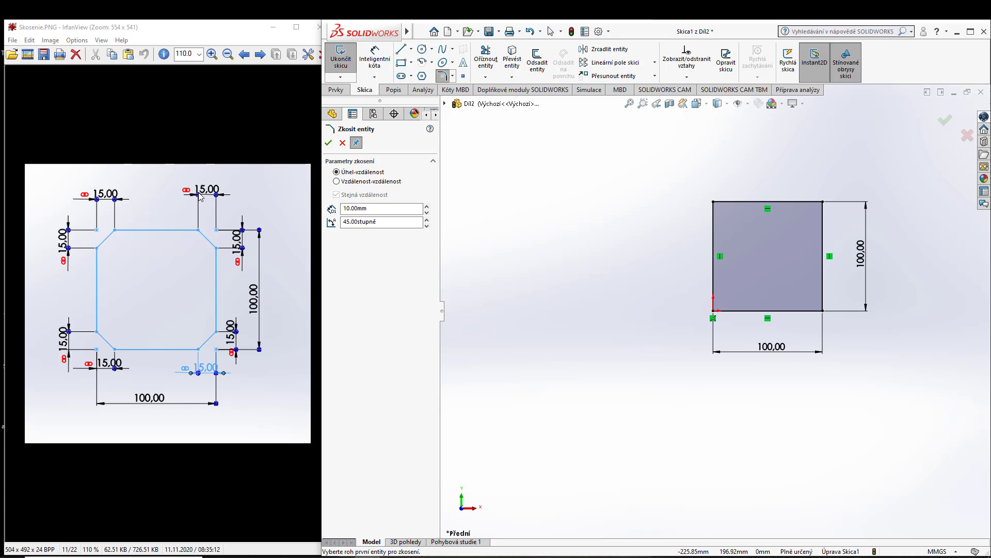
left_click(337, 182)
left_click(336, 195)
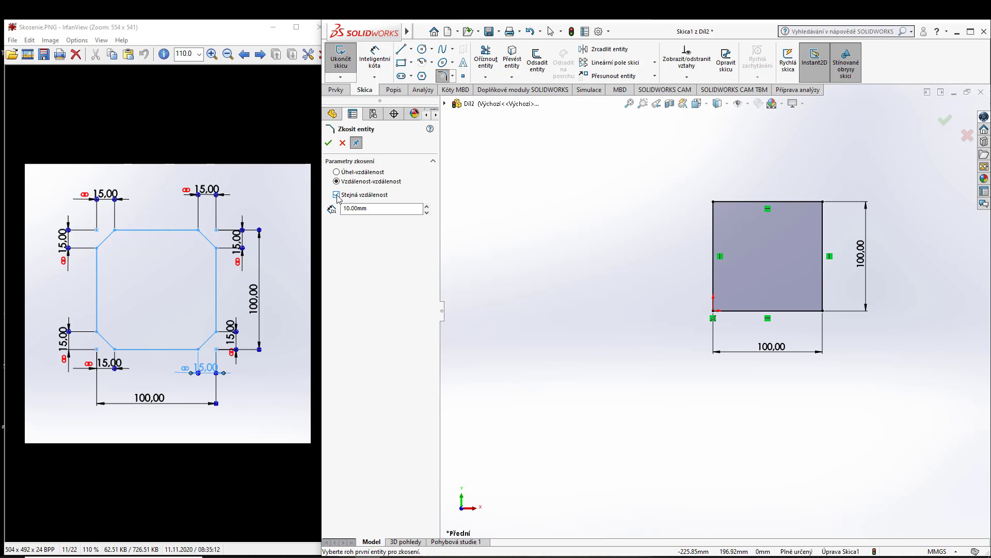
double_click(352, 208)
type("1")
left_click(714, 202)
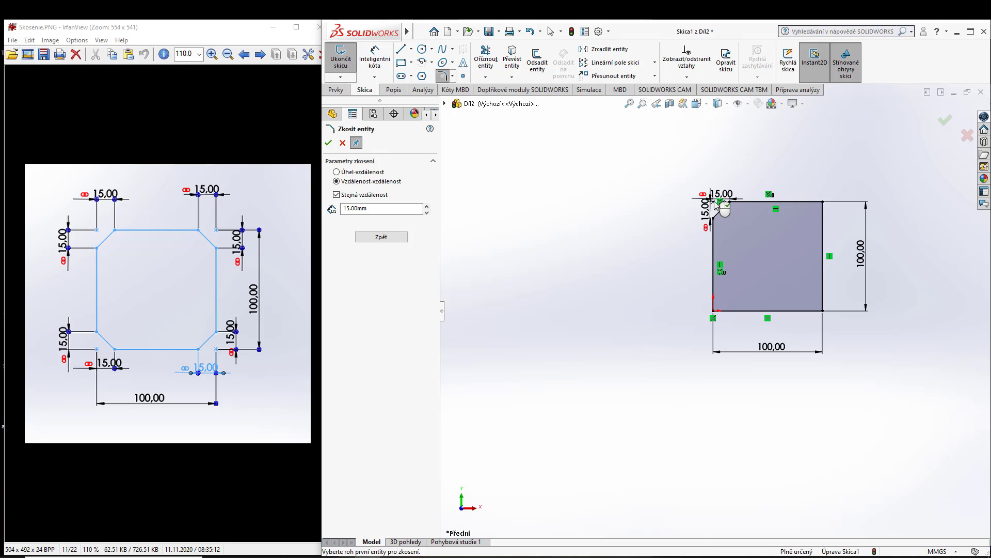
- Add the same 15 mm sketch chamfer to the square's other three corners
left_click(807, 203)
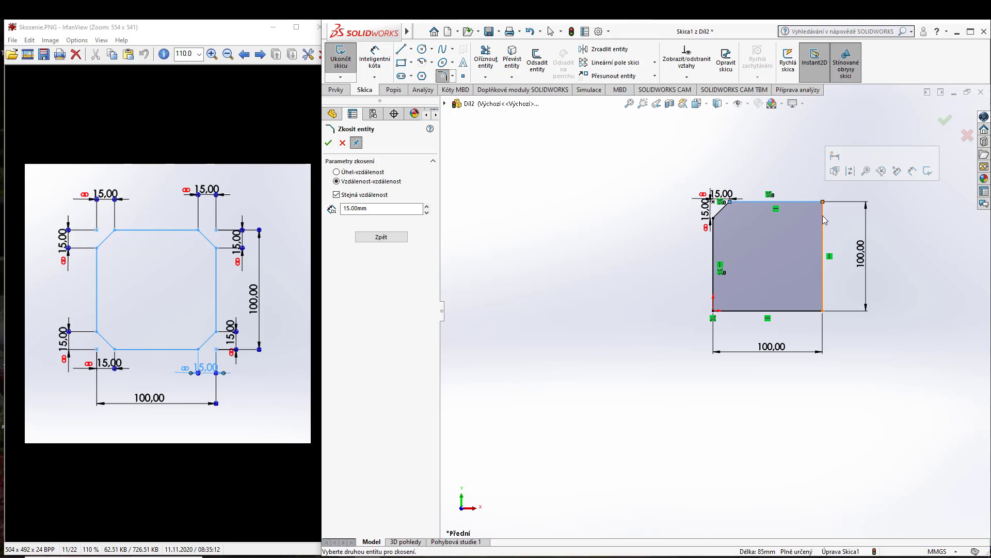
left_click(823, 221)
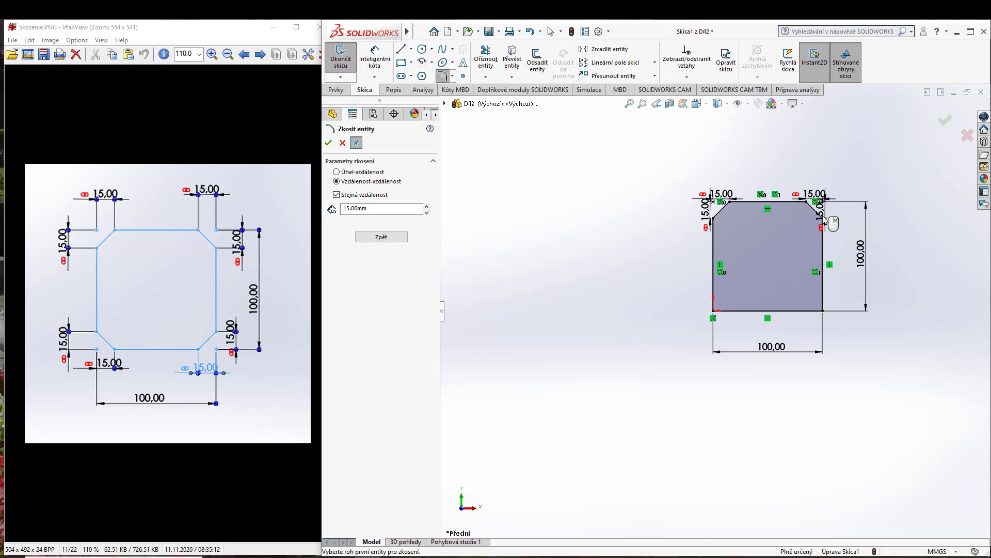
left_click(823, 311)
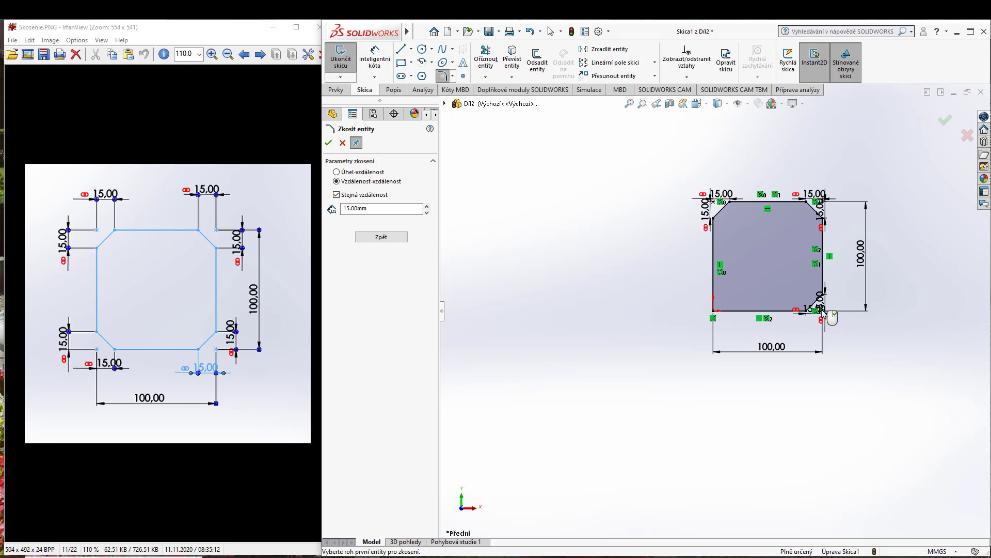
left_click(751, 312)
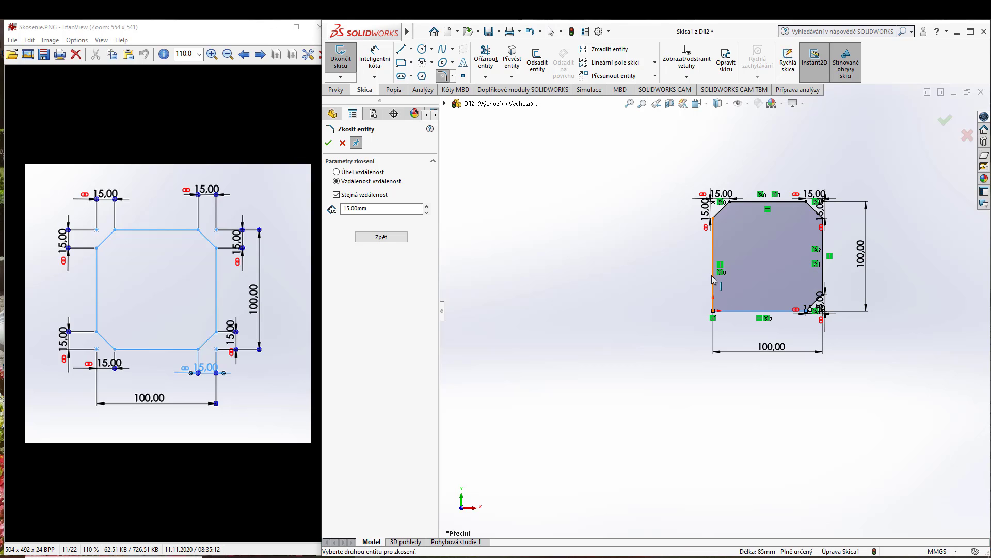
left_click(714, 279)
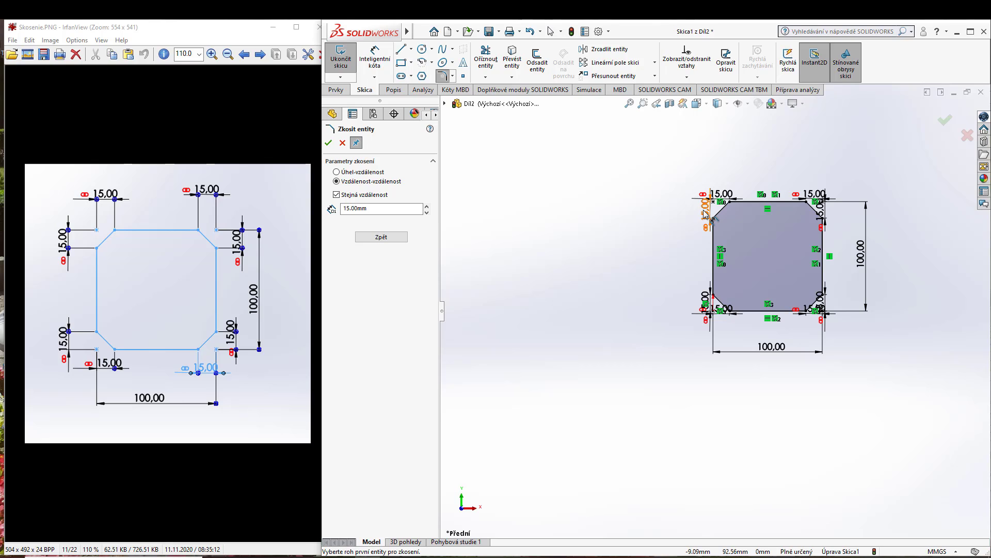
- Move the overlapping 15 mm chamfer dimensions outside the square's outline so that each one is readable
left_click_drag(704, 210, 722, 177)
left_click_drag(815, 195, 815, 174)
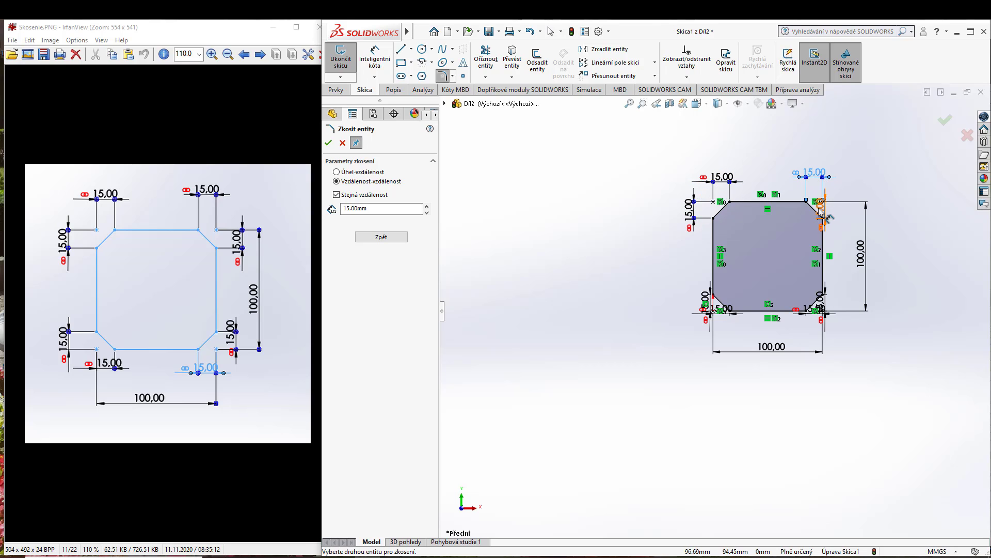
left_click_drag(820, 211, 838, 213)
left_click_drag(821, 306, 816, 329)
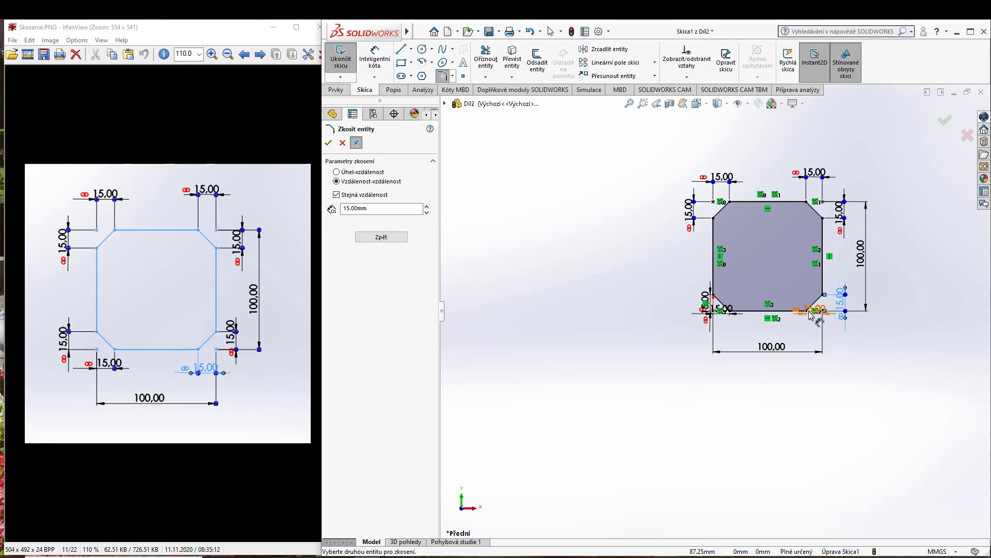
left_click_drag(723, 309, 682, 301)
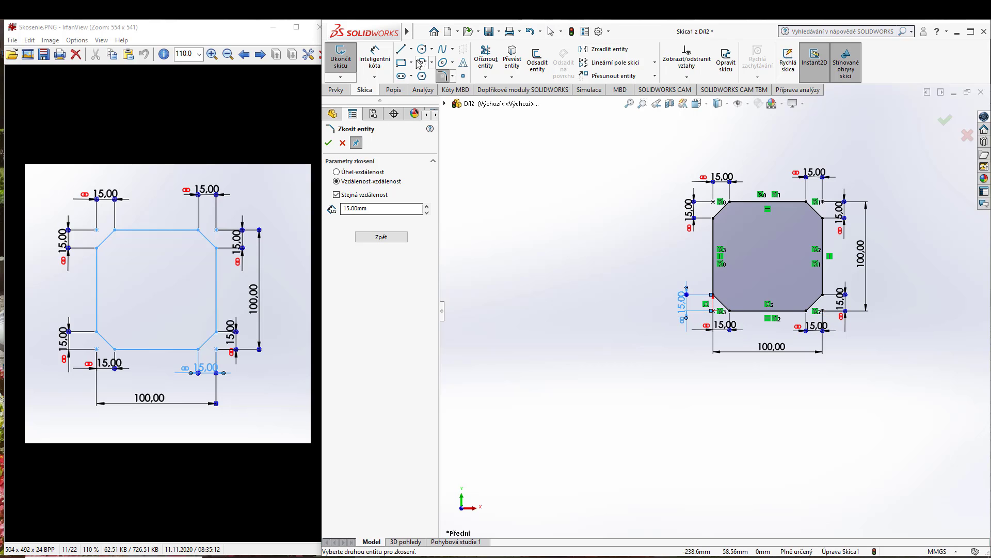
- Save the part in the Pripravy Solidworks folder, naming the file with the surname followed by "skosenie1"
left_click(489, 33)
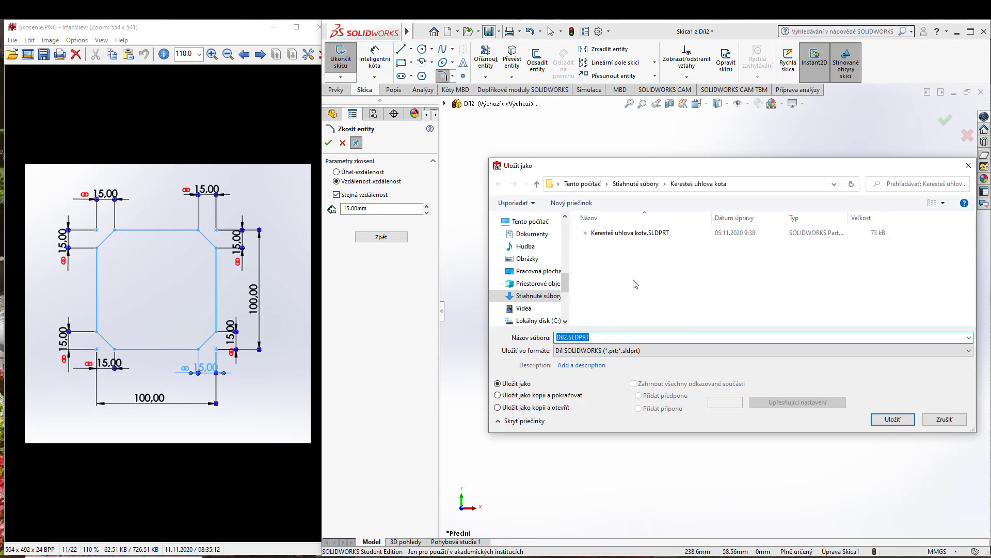
scroll(567, 284, "up", 4)
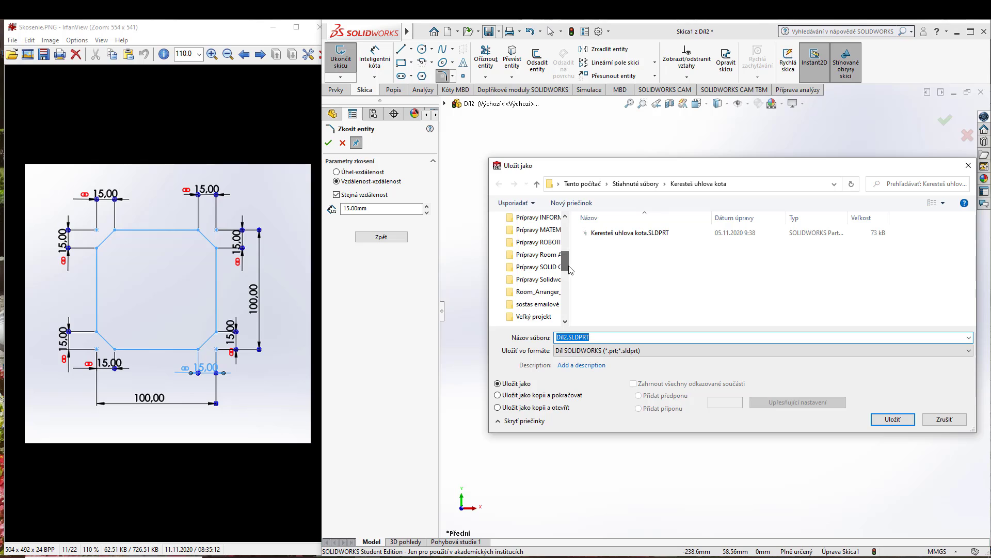
left_click(555, 282)
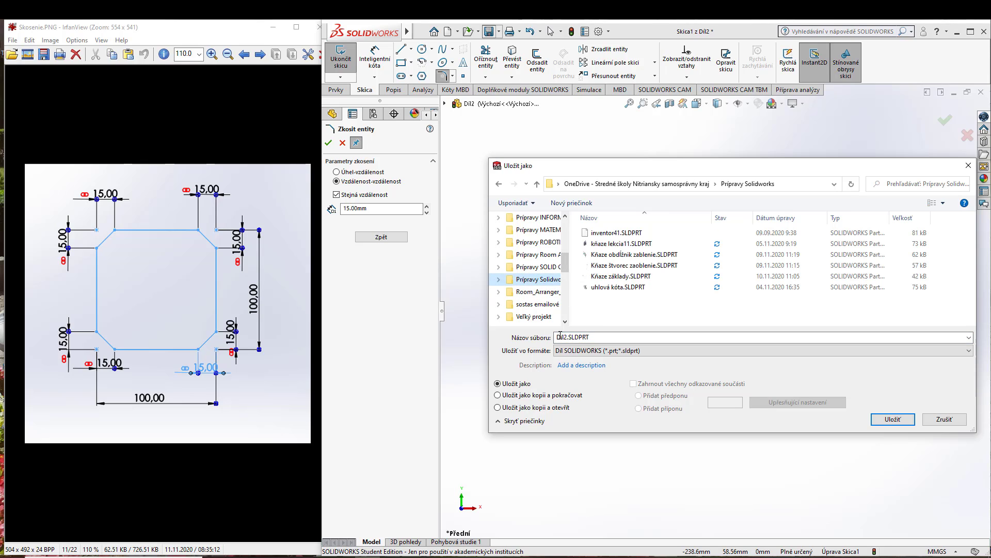
left_click(566, 337)
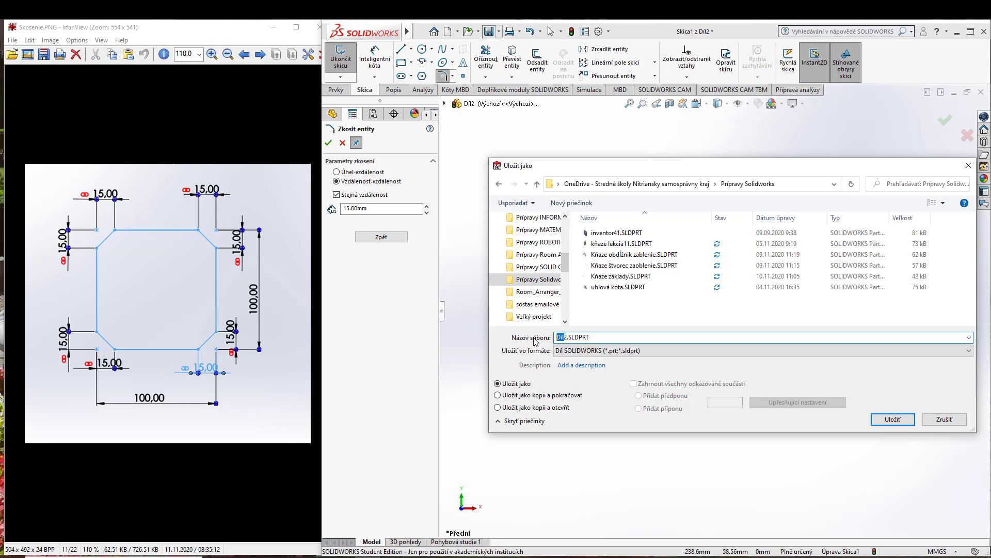
key("Delete")
key("Delete")
type("sko")
key("BackSpace")
key("BackSpace")
key("BackSpace")
type("Kňaze skosenie")
type("1")
left_click(903, 419)
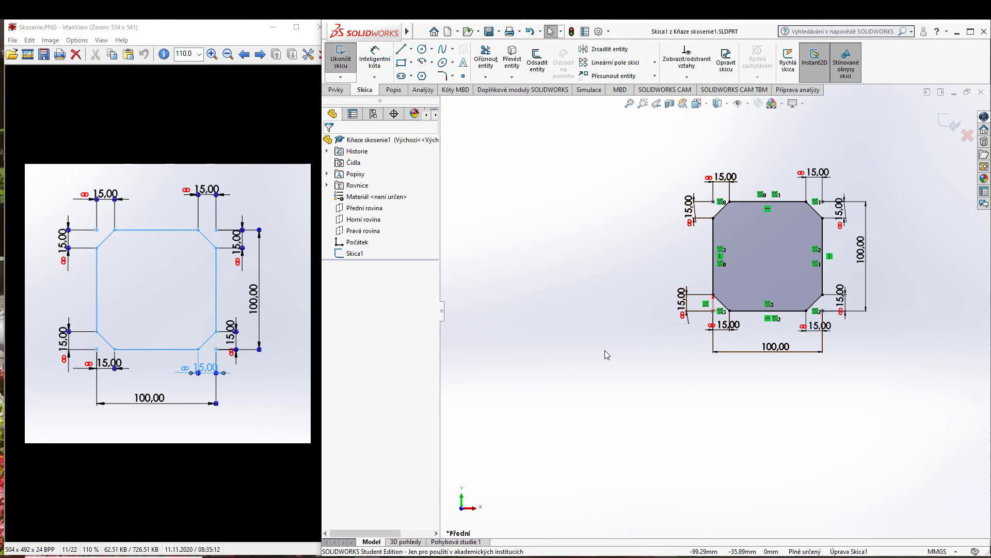
- Switch to IrfanView and bring up the skosenie1.jpg reference drawing
left_click(367, 557)
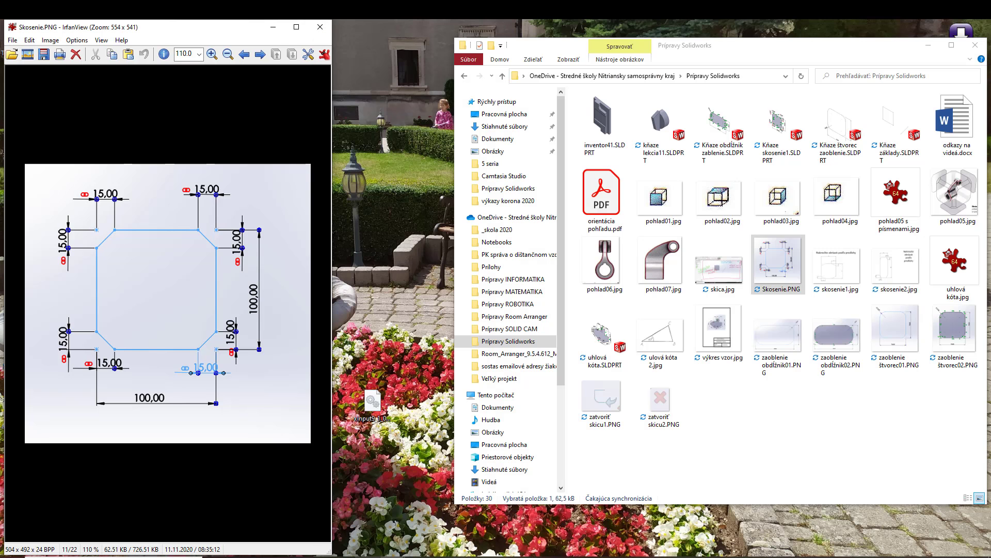
left_click(367, 557)
mouse_move(392, 557)
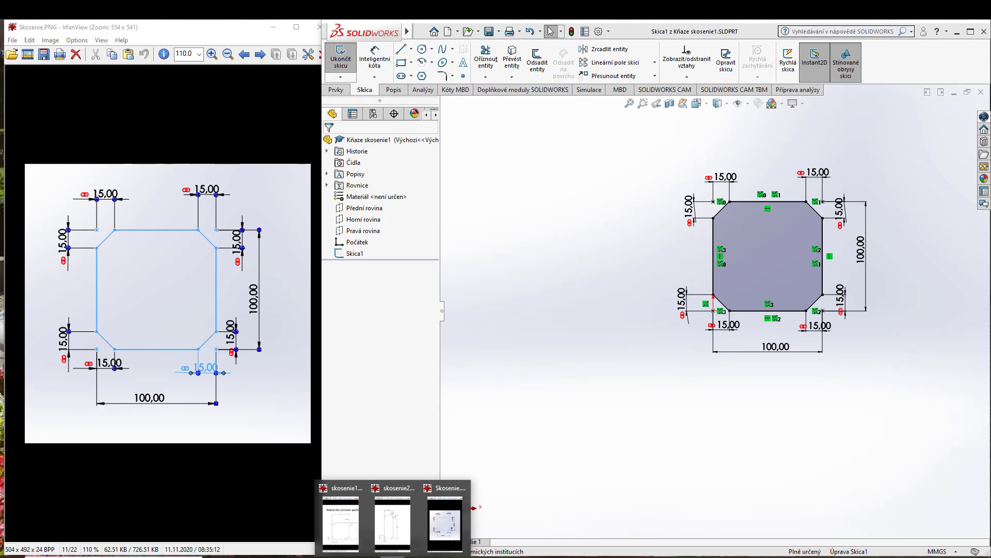
left_click(341, 521)
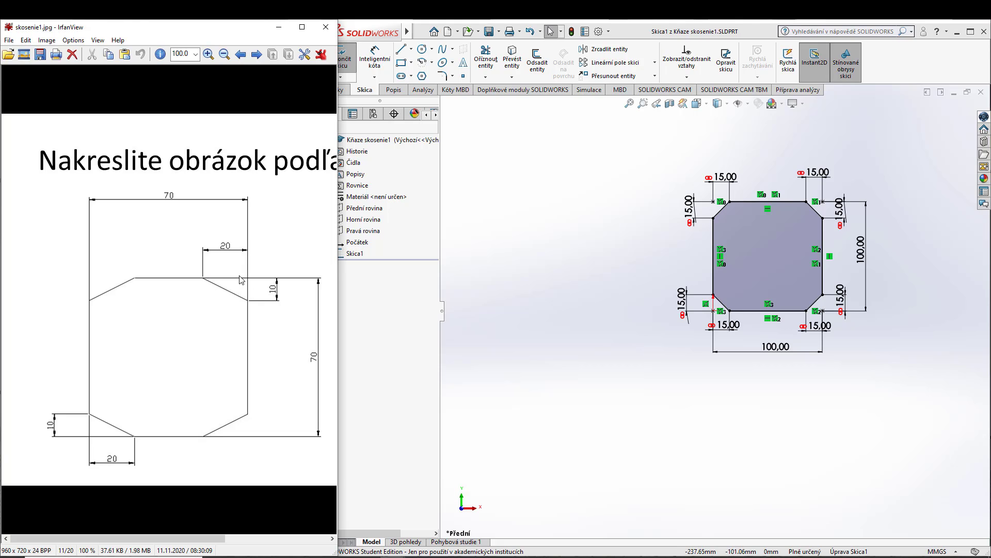
- Create a new SOLIDWORKS part and start a sketch on the front plane (Přední rovina)
left_click(447, 32)
left_click(409, 419)
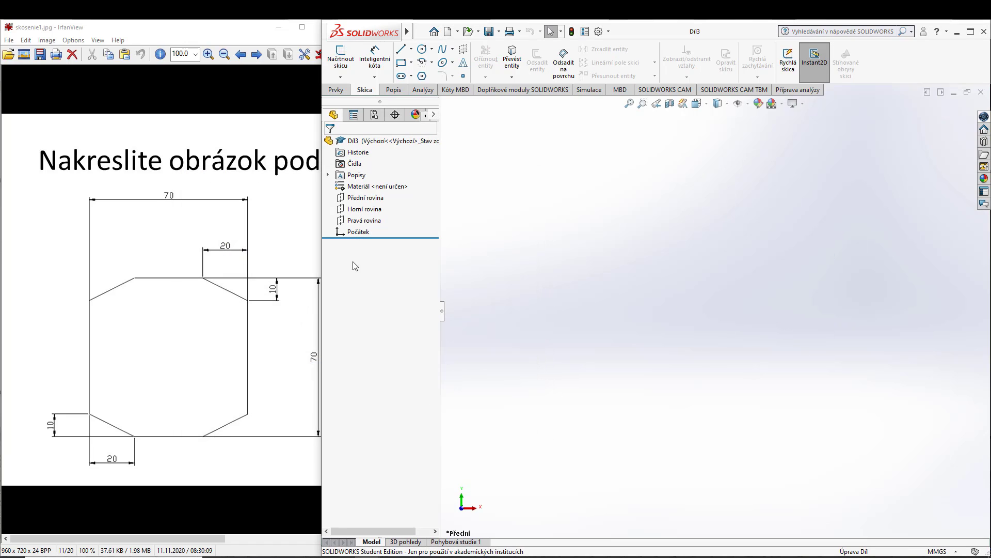
left_click(364, 198)
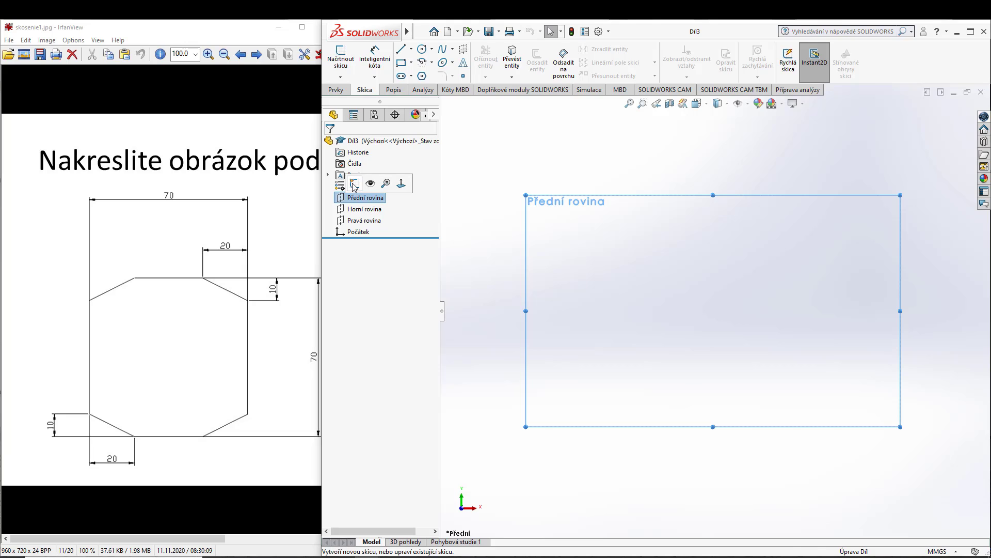
left_click(354, 184)
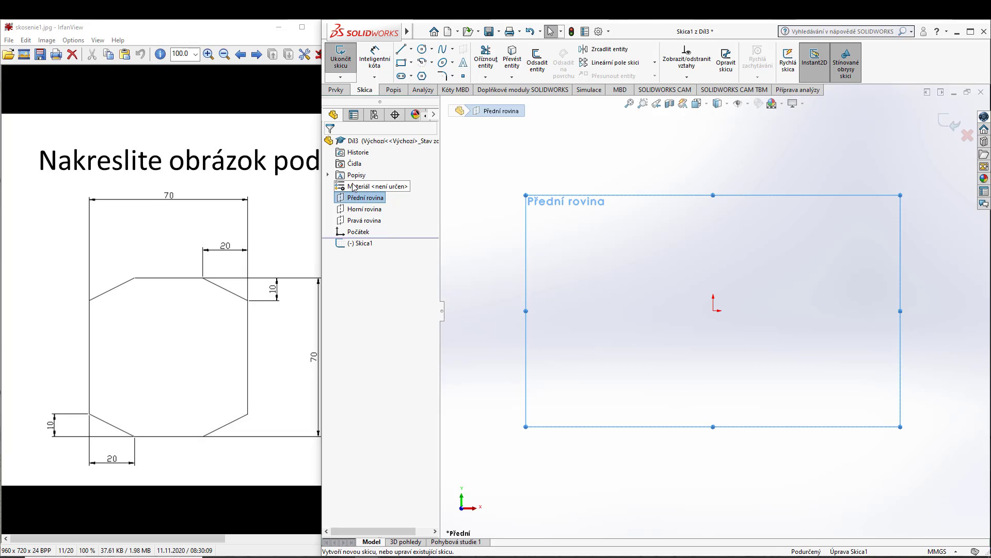
- Sketch a corner rectangle about 54 by 53 mm, starting at the origin and extending up and to the right
left_click(401, 63)
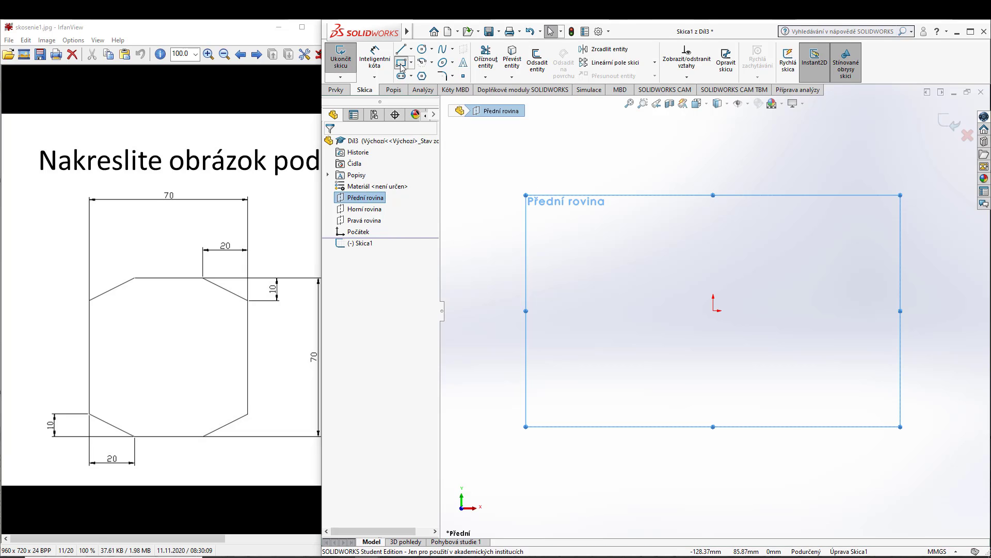
left_click(714, 310)
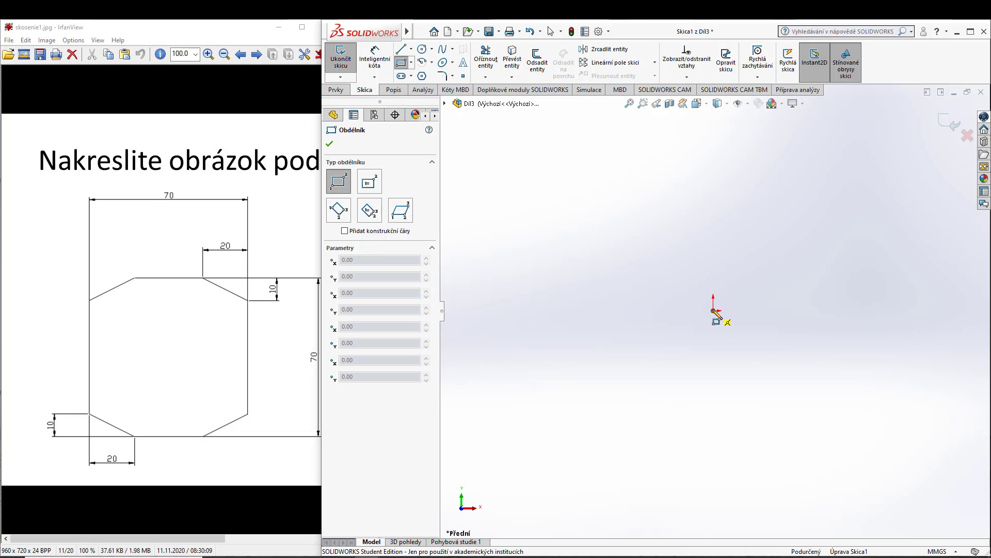
left_click(828, 199)
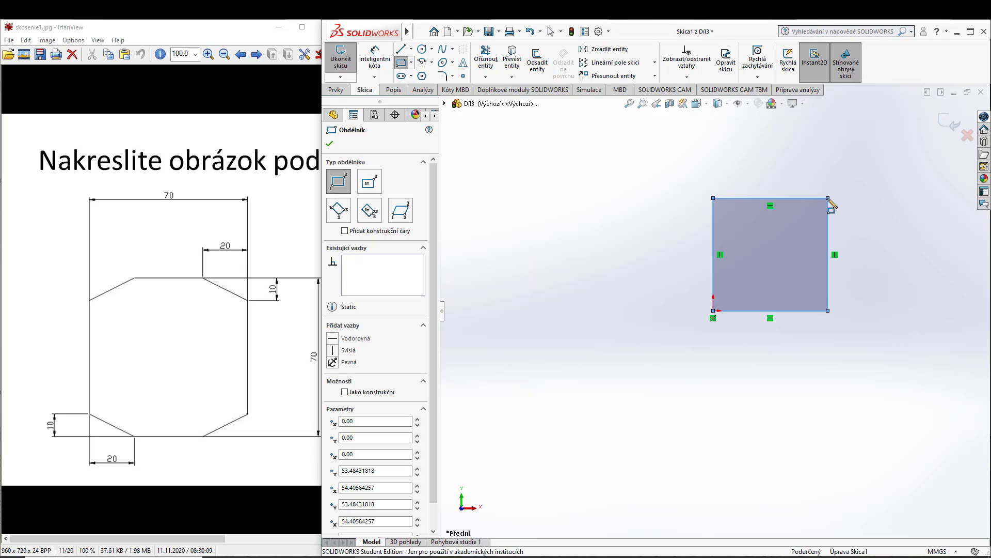
- Dimension the rectangle's bottom edge and right edge, setting both the width and the height to 70 mm
left_click(382, 64)
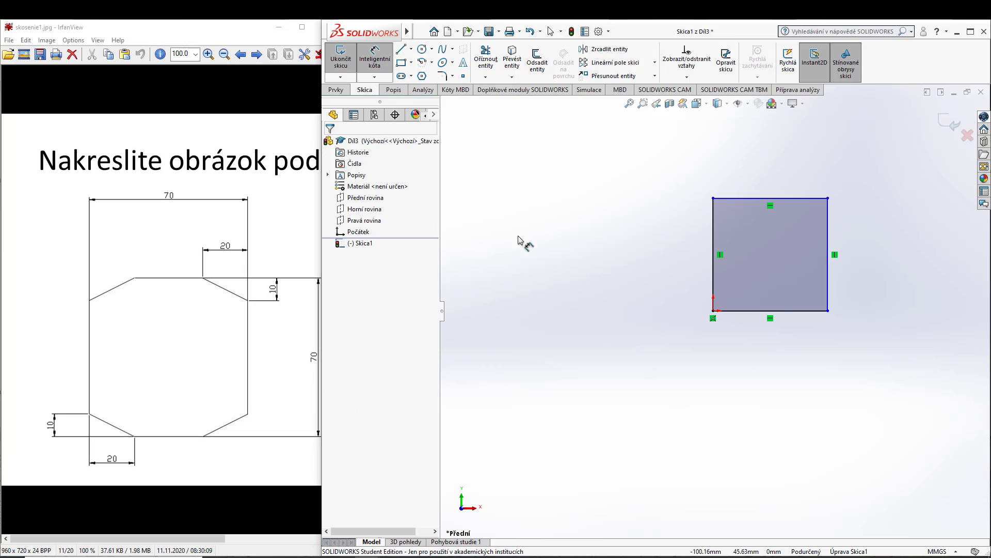
left_click(740, 312)
left_click(768, 373)
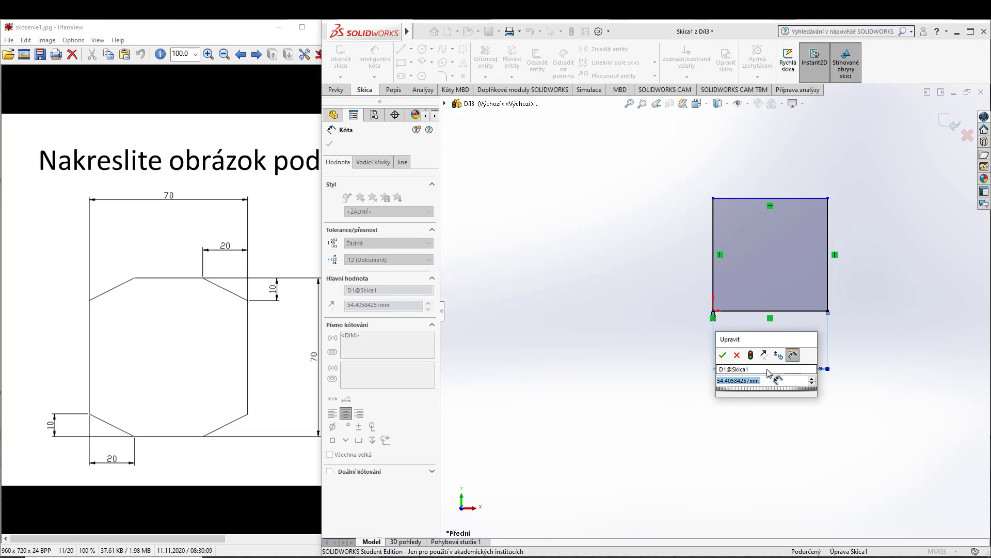
type("70")
key("Return")
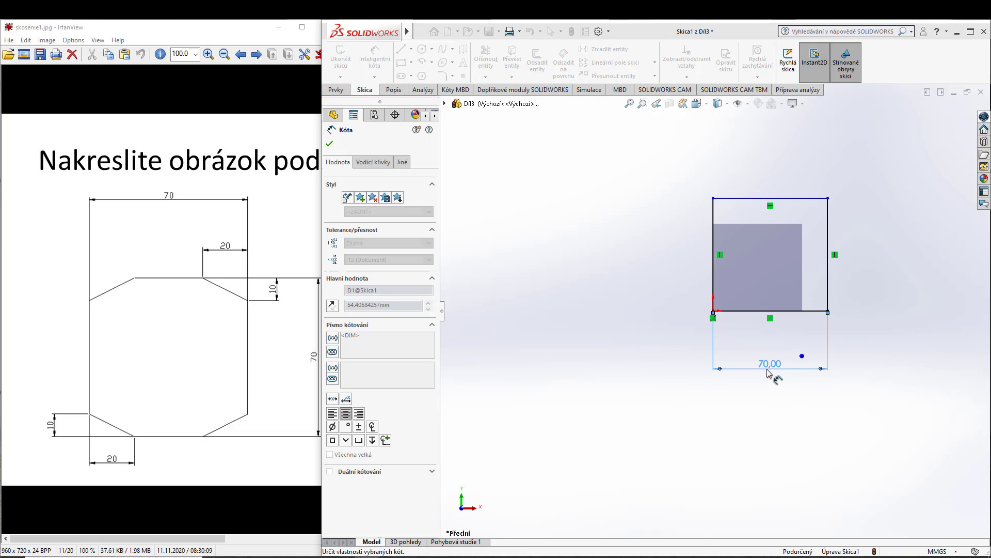
left_click(829, 227)
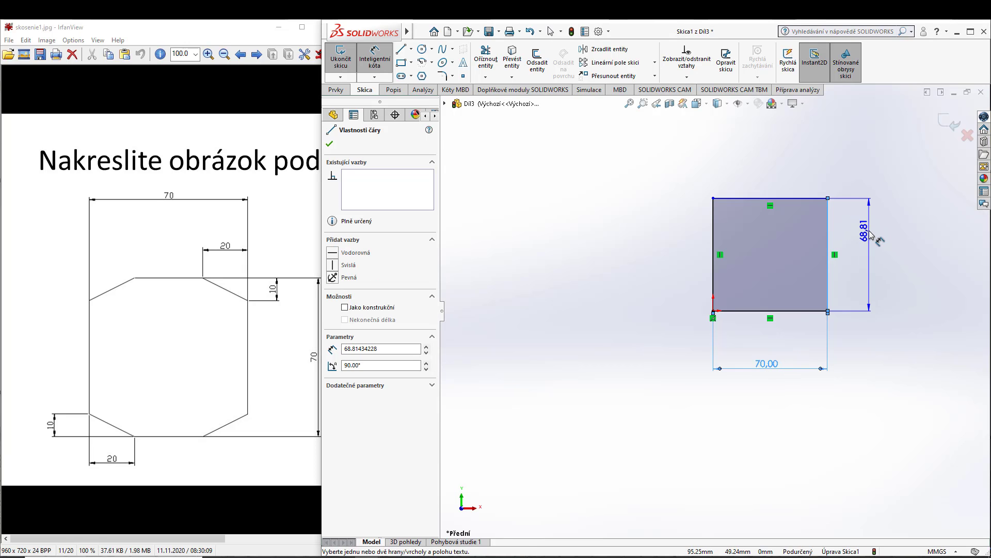
left_click(870, 239)
type("70")
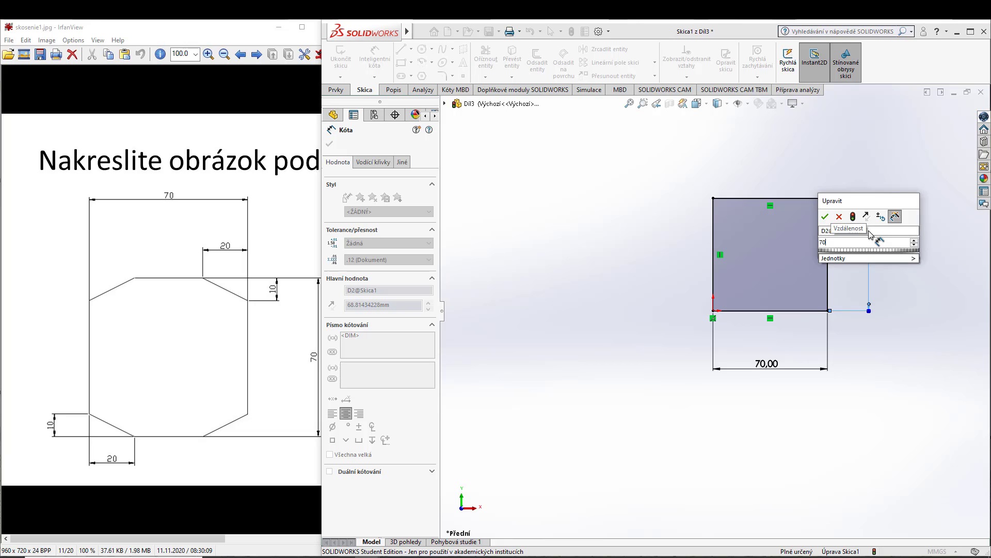
key("Return")
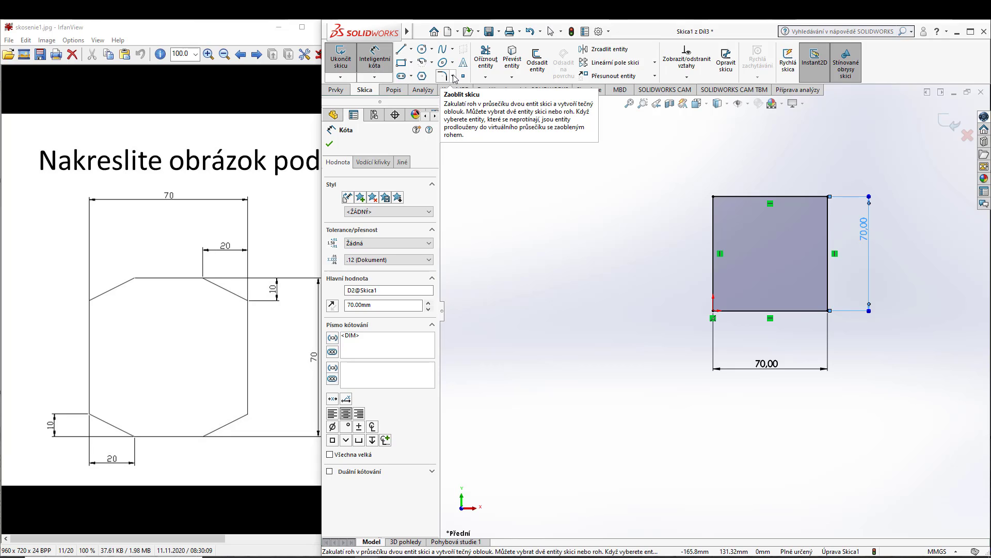
- Try to chamfer the square's two upper corner points with unequal distances of 10 mm and 20 mm
left_click(454, 76)
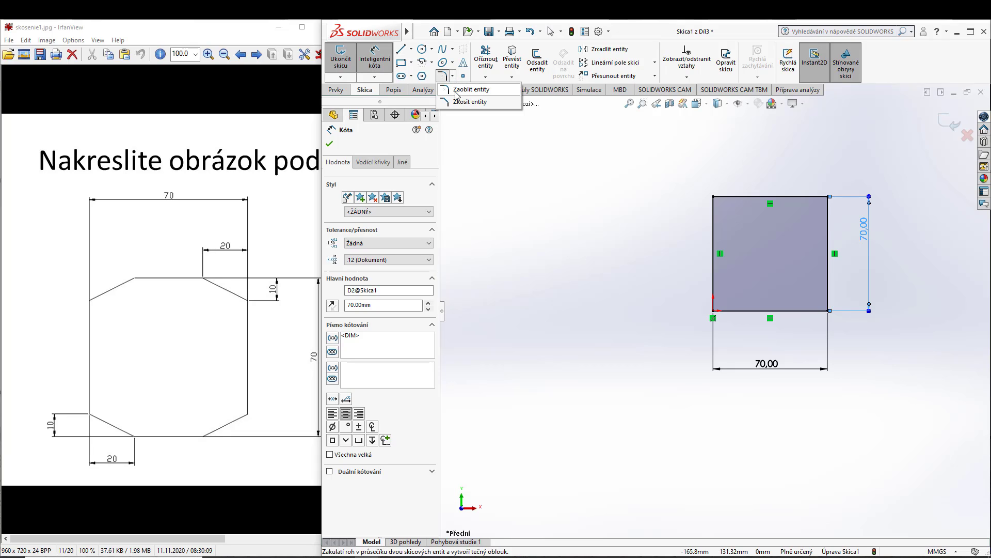
left_click(460, 102)
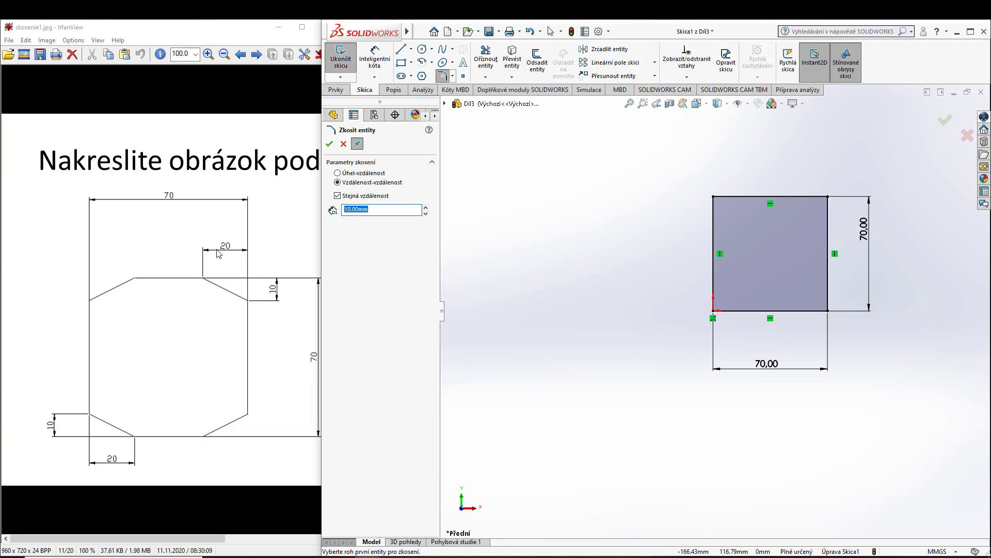
left_click(337, 195)
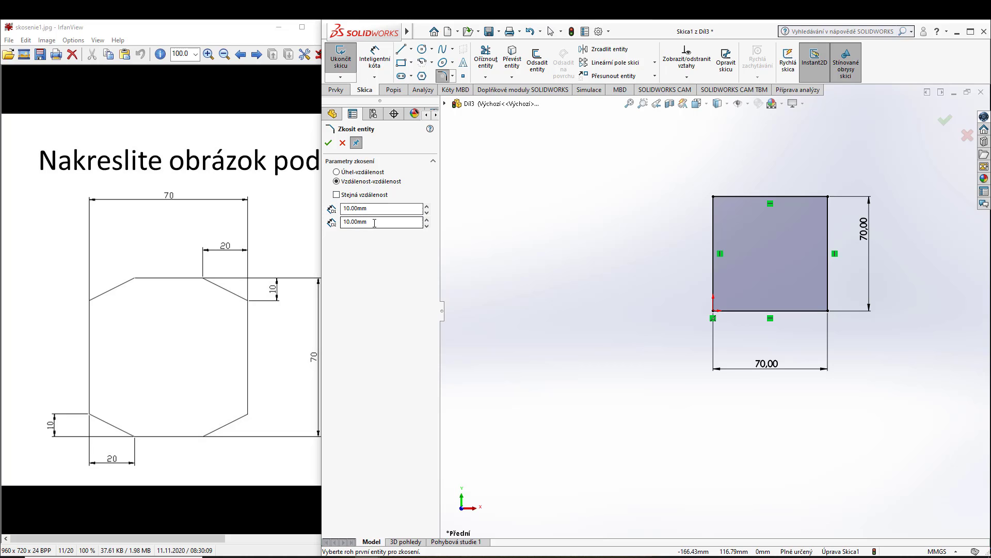
left_click_drag(374, 223, 325, 223)
type("20")
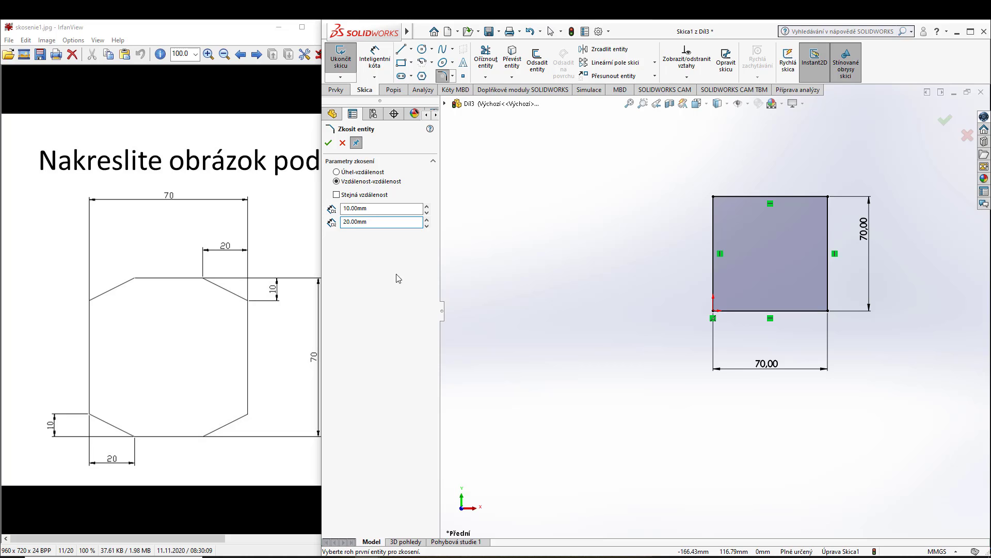
left_click(714, 196)
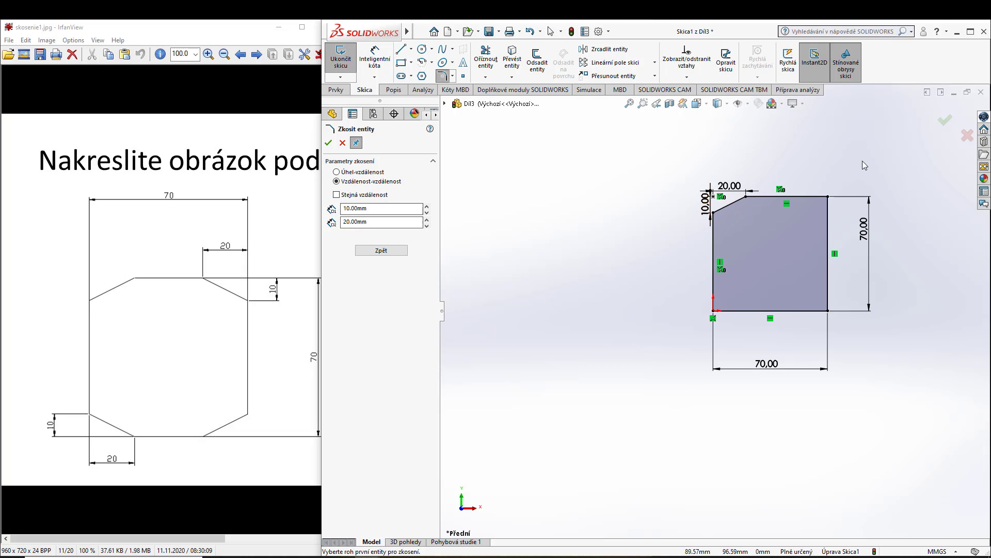
left_click(828, 197)
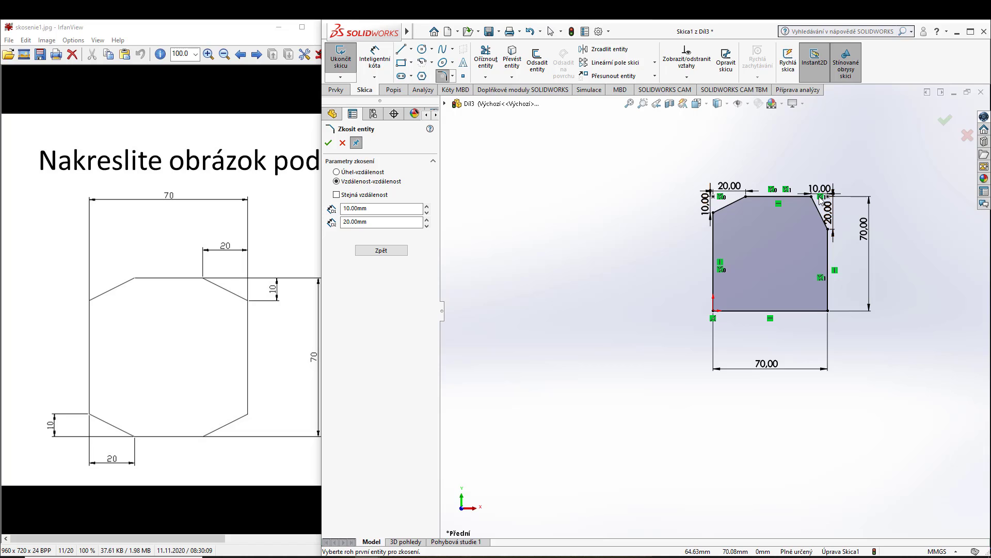
- Undo both upper corner chamfers and clear the selection
left_click(531, 32)
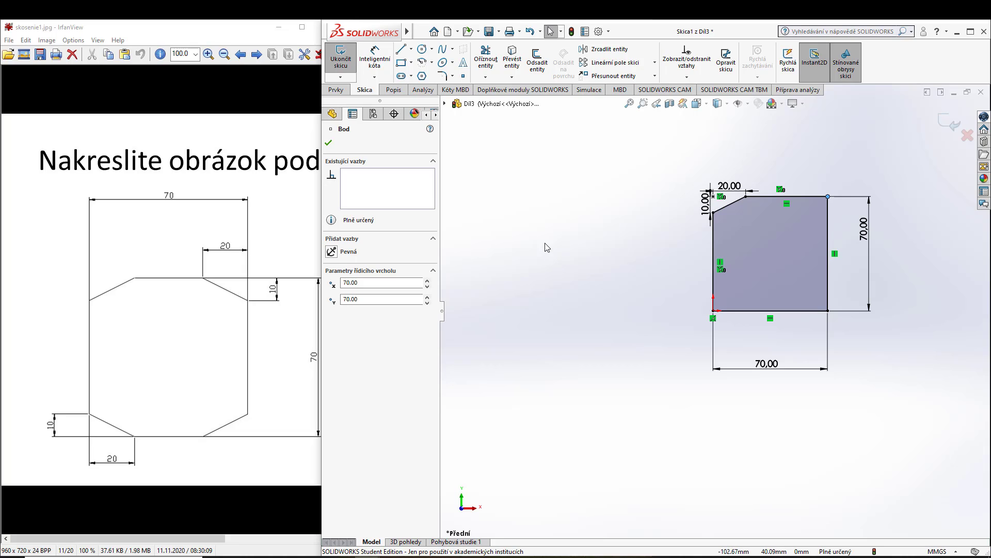
left_click(531, 33)
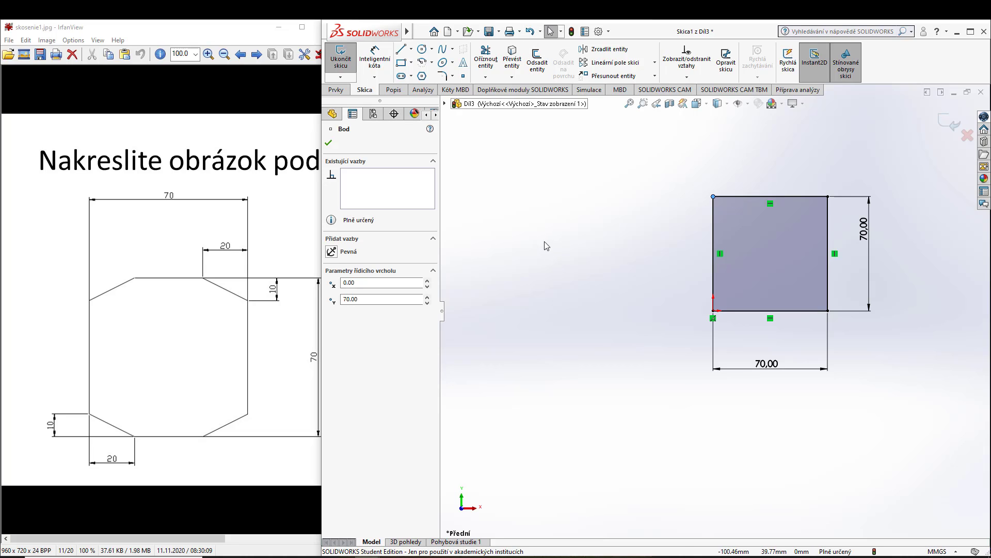
left_click(557, 228)
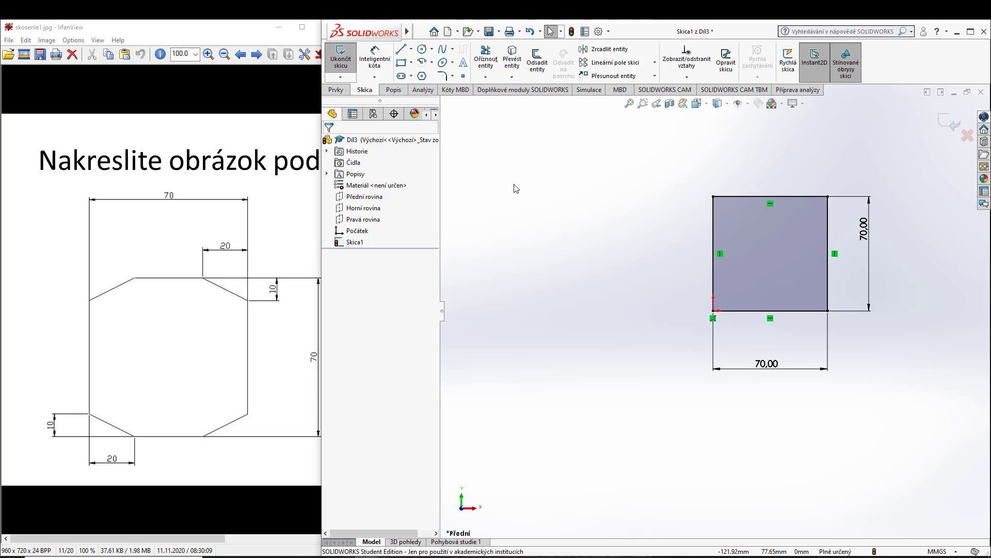
- Chamfer the upper left corner with unequal distances, 10 mm along the left edge and 20 mm along the top edge
left_click(454, 76)
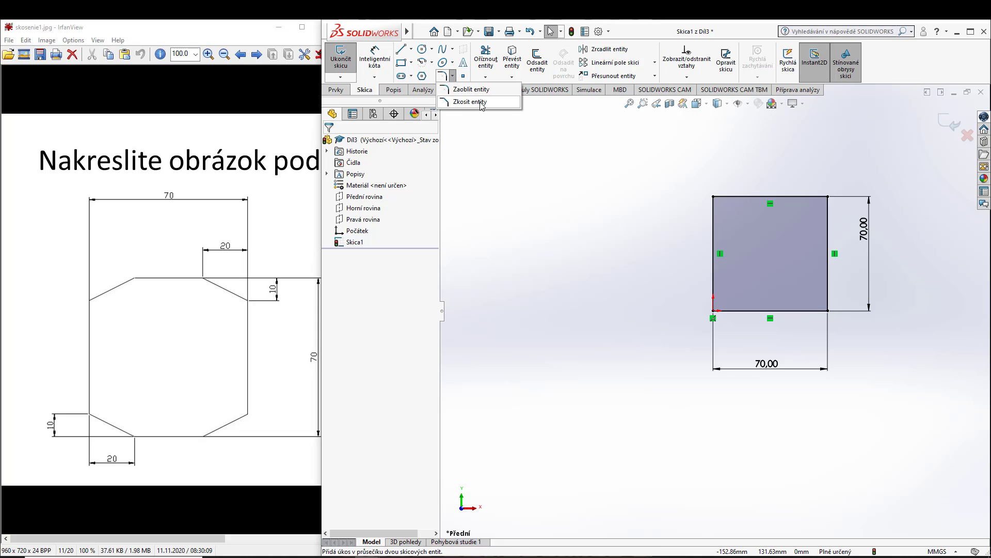
left_click(504, 105)
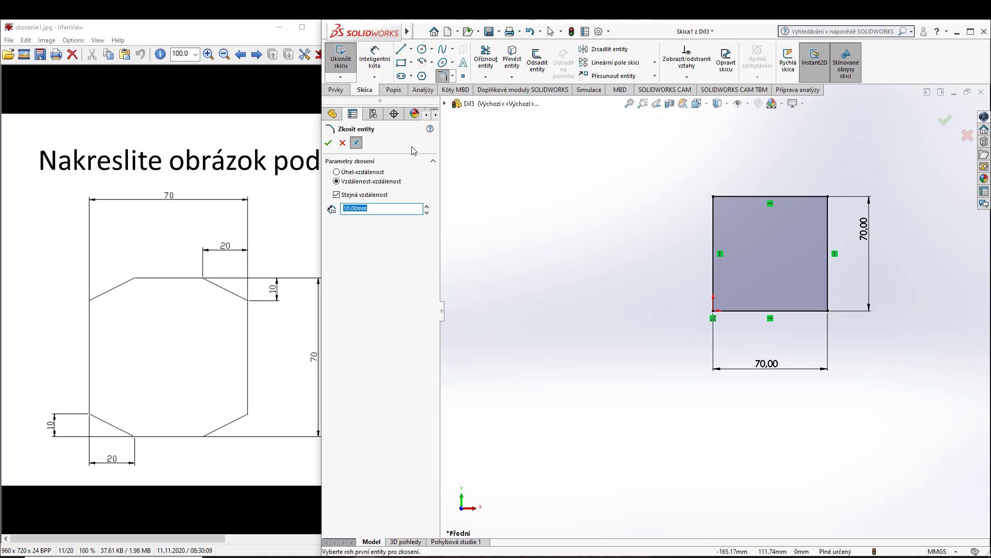
left_click(336, 194)
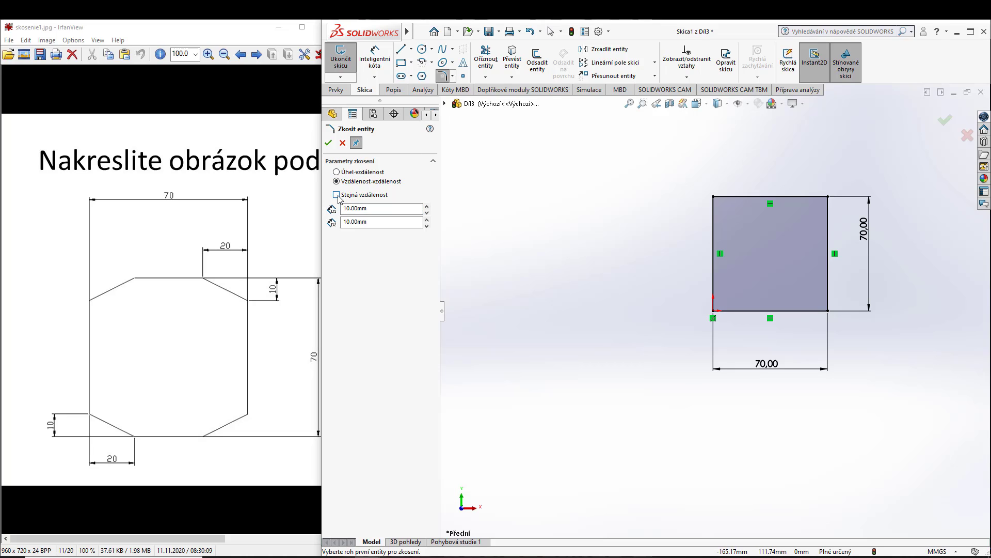
type("2")
left_click(89, 311)
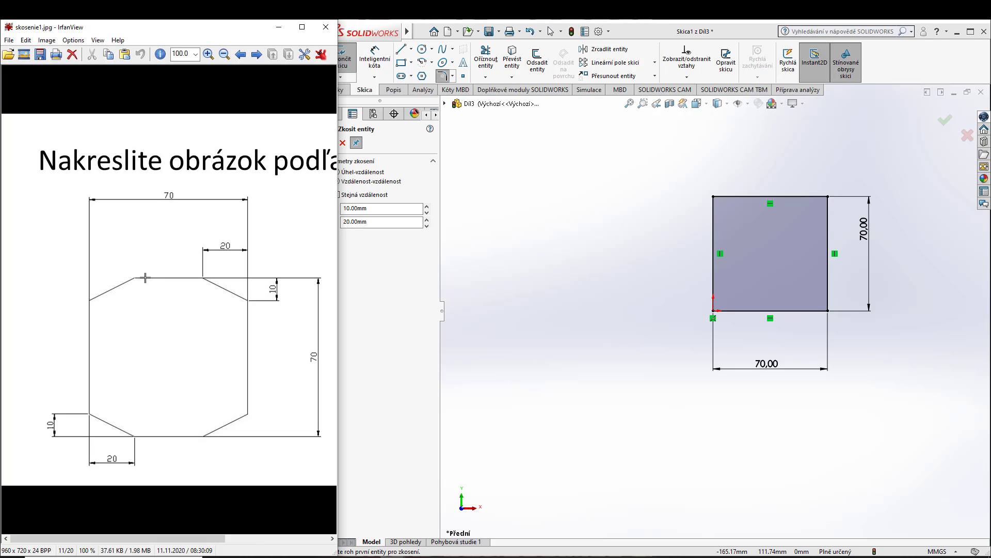
left_click(713, 231)
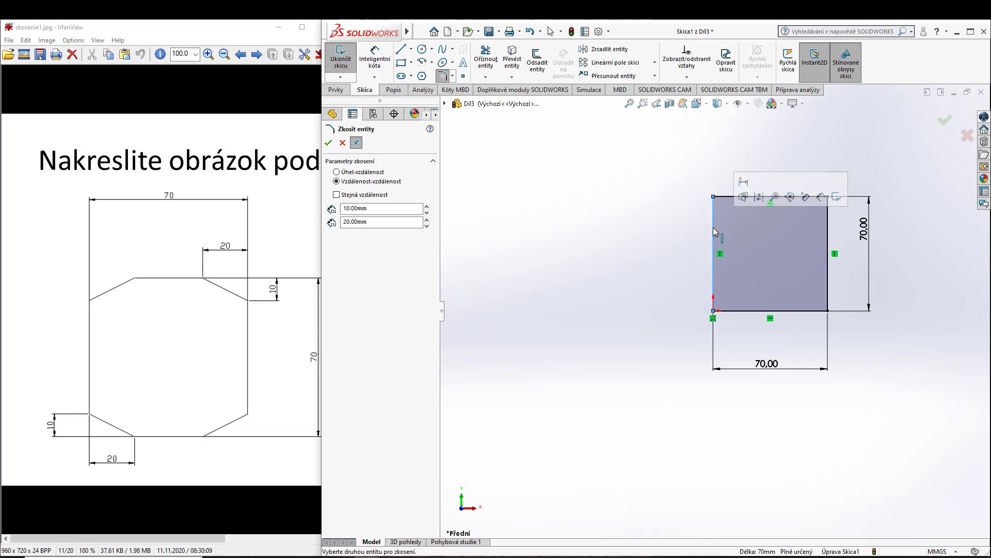
left_click(729, 197)
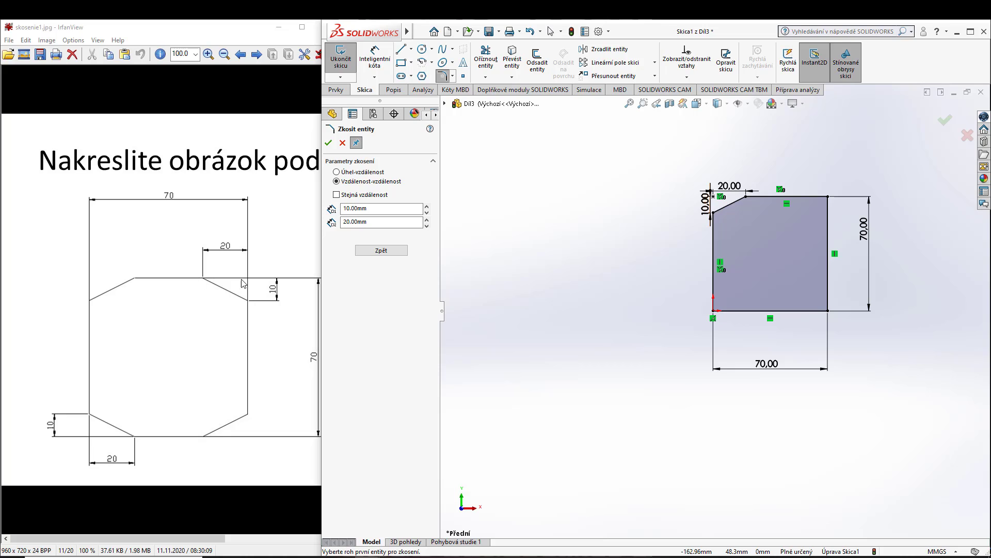
- Chamfer the upper right, lower right and lower left corners with 10 mm along the vertical and 20 mm along the horizontal edges
left_click(247, 330)
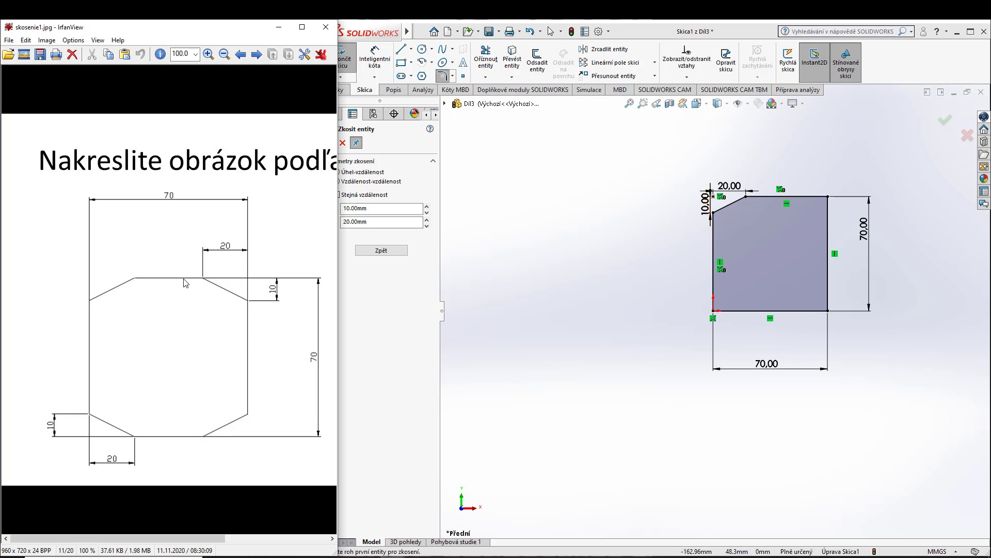
left_click(829, 233)
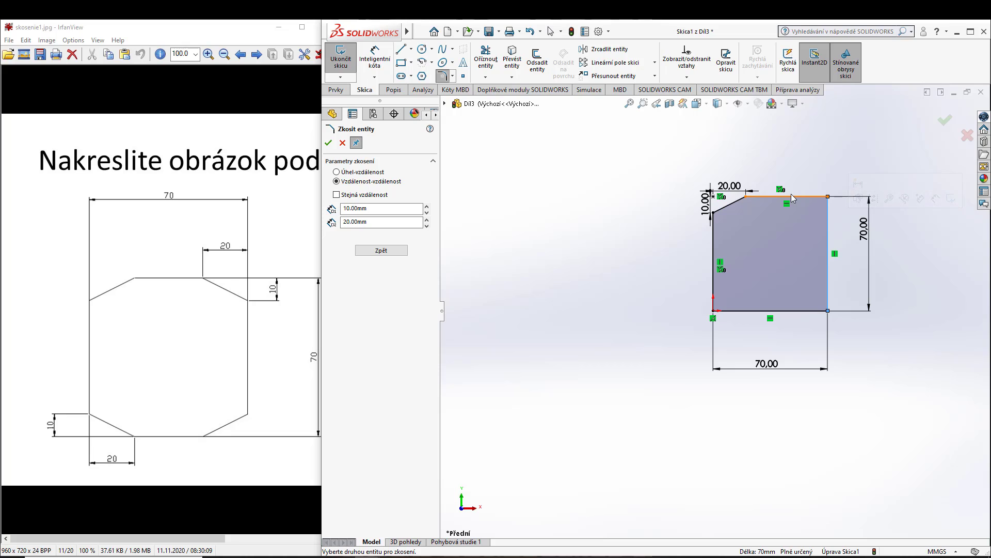
left_click(793, 196)
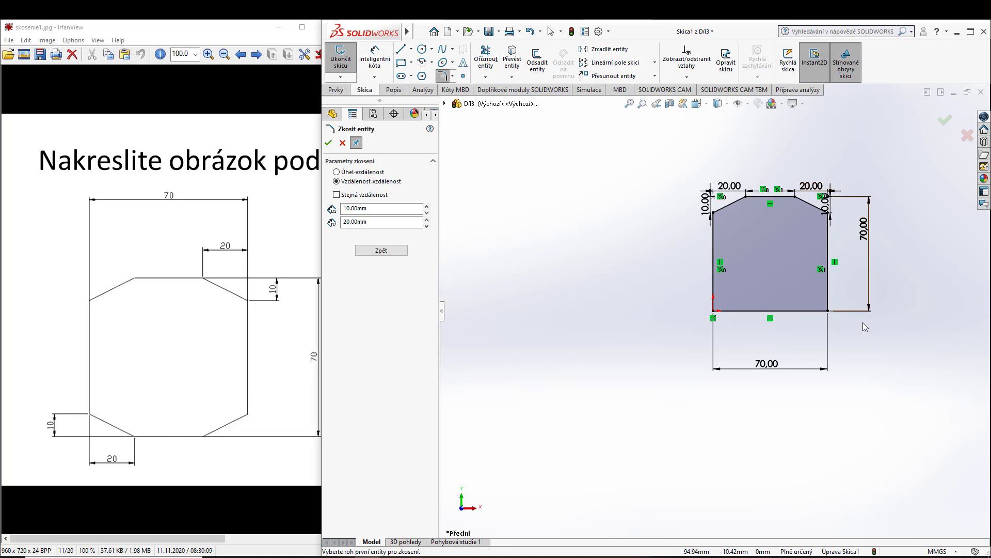
left_click(828, 261)
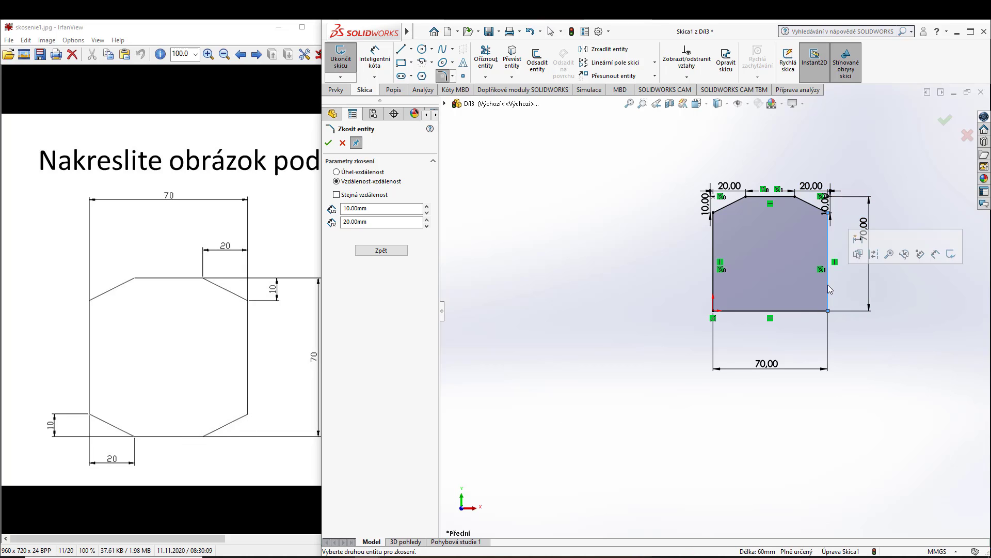
left_click(796, 310)
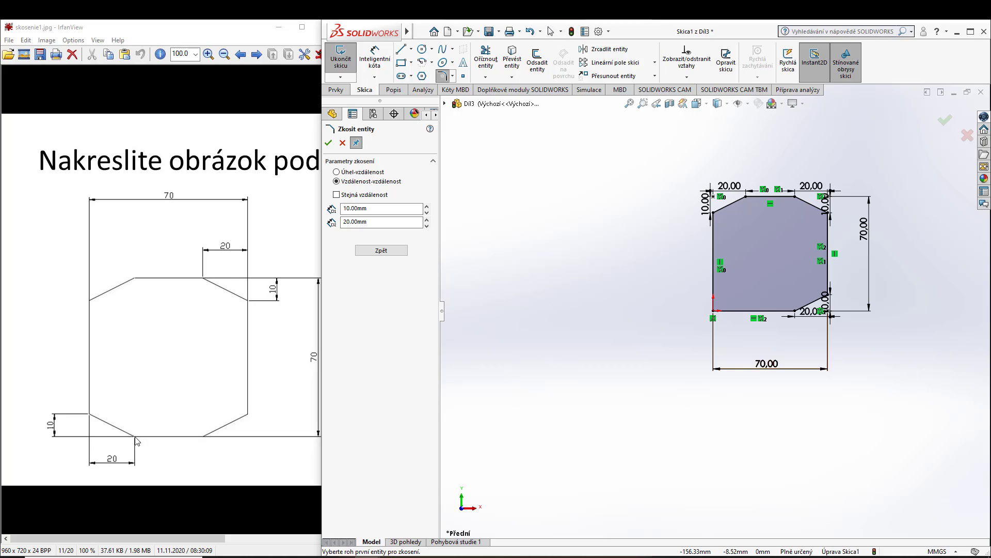
left_click(714, 276)
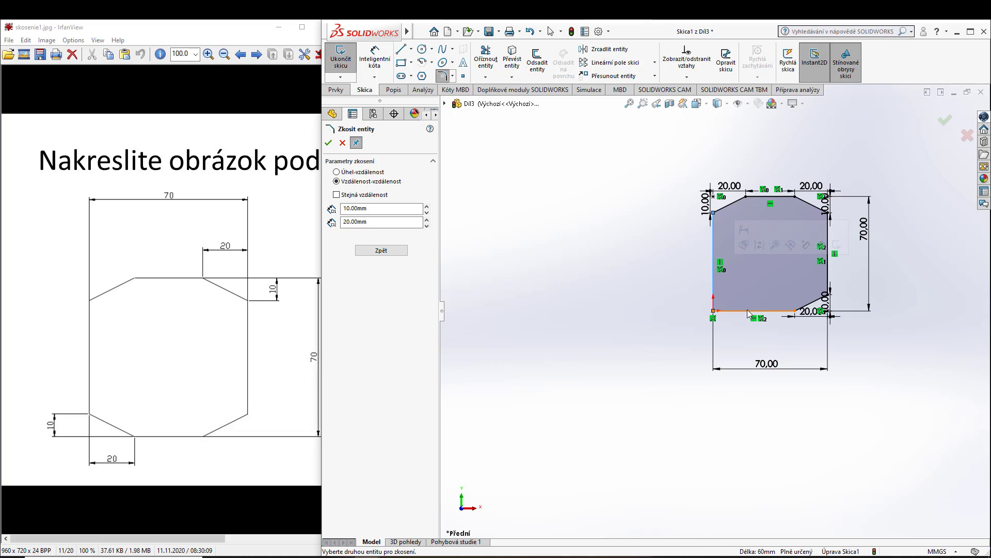
left_click(749, 311)
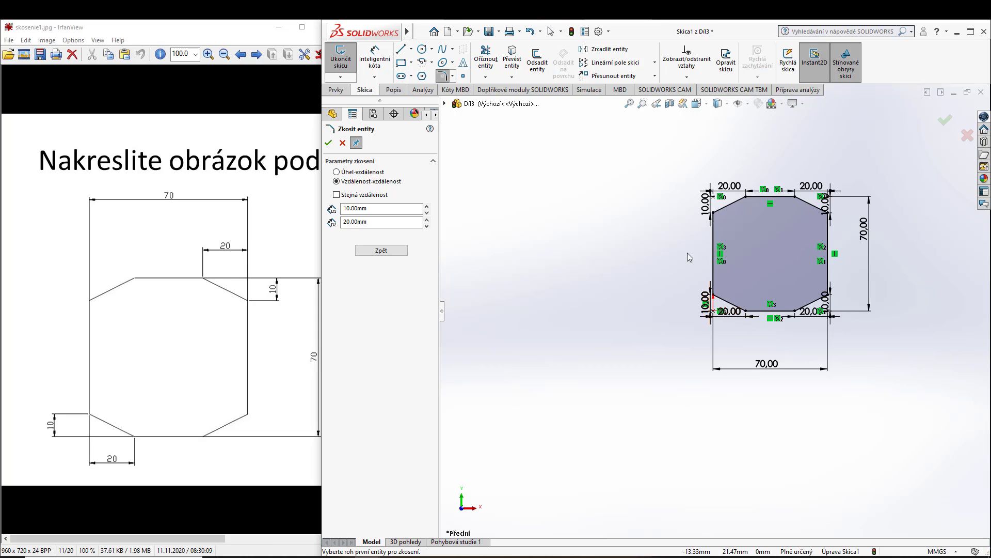
- Move the 10 mm and 20 mm chamfer dimensions at all four corners clear of the outline so they are readable
left_click(697, 204)
left_click_drag(731, 189, 731, 175)
left_click_drag(812, 187, 840, 204)
left_click_drag(829, 304, 843, 281)
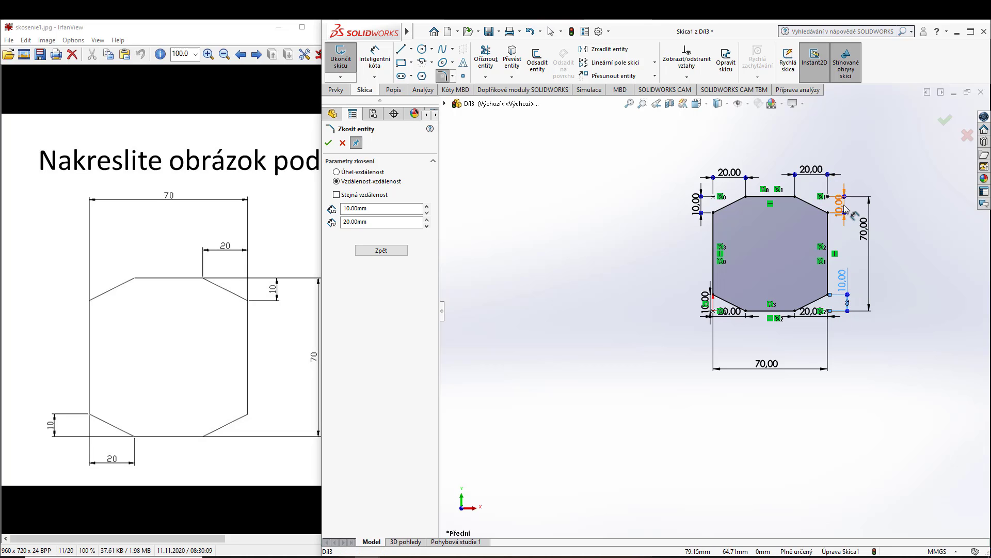
left_click_drag(839, 205, 846, 245)
left_click_drag(811, 312, 812, 330)
left_click_drag(730, 311, 737, 333)
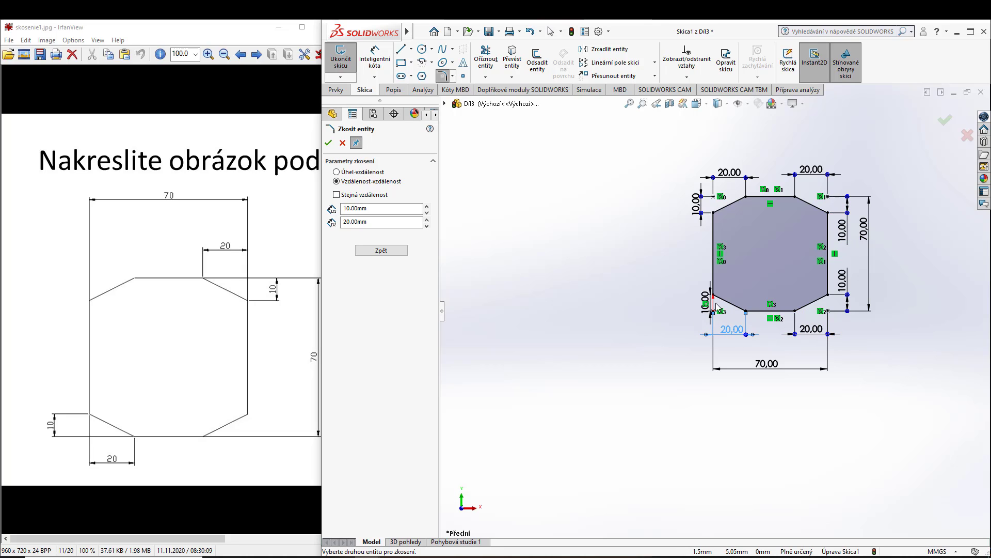
left_click_drag(705, 302, 685, 303)
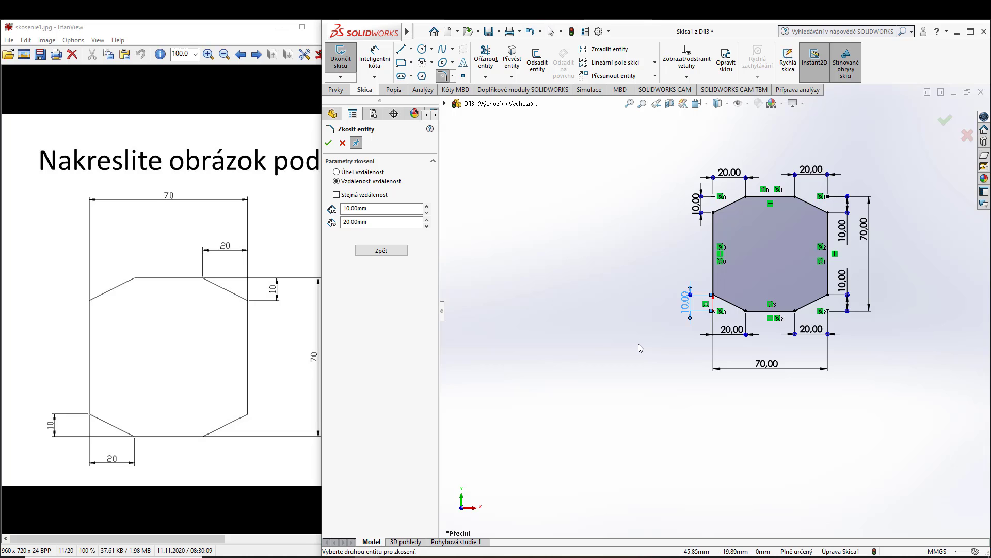
- Save the part as "priezvisko skosenie2" in the Prípravy Solidworks folder
left_click(489, 32)
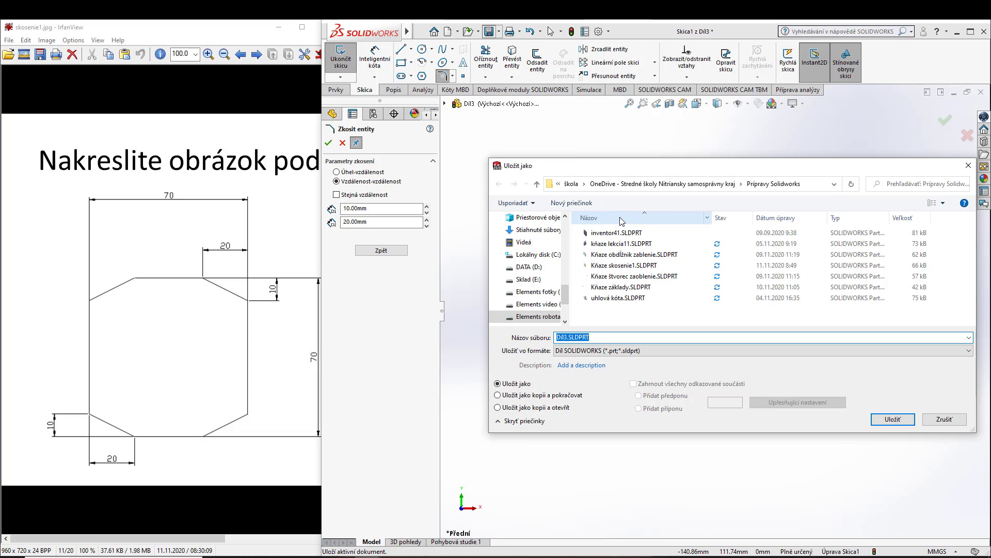
left_click(565, 337)
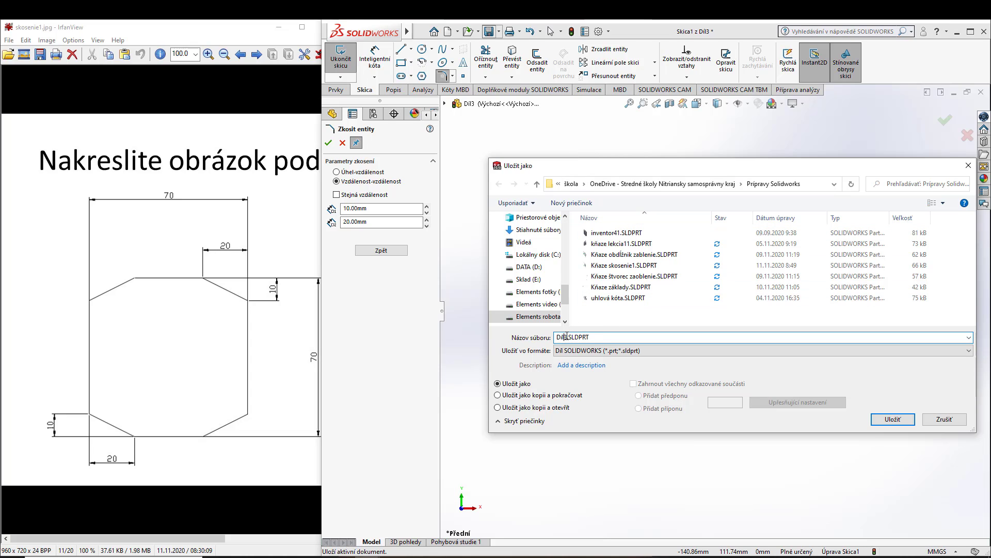
key("BackSpace")
type("priezvisko skosenie2")
left_click(889, 418)
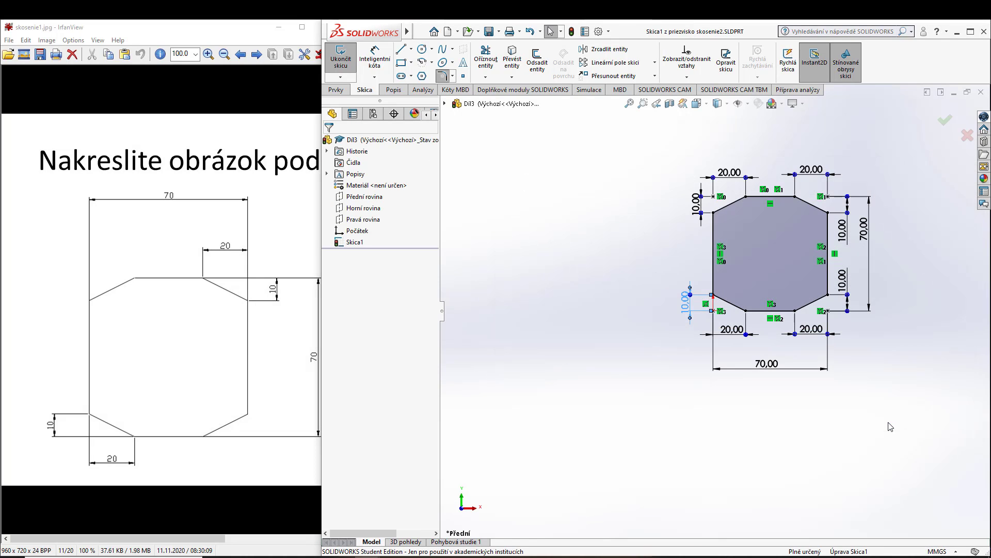
- Bring up the skosenie2.jpg reference drawing in IrfanView and create a new part document in SOLIDWORKS
mouse_move(367, 556)
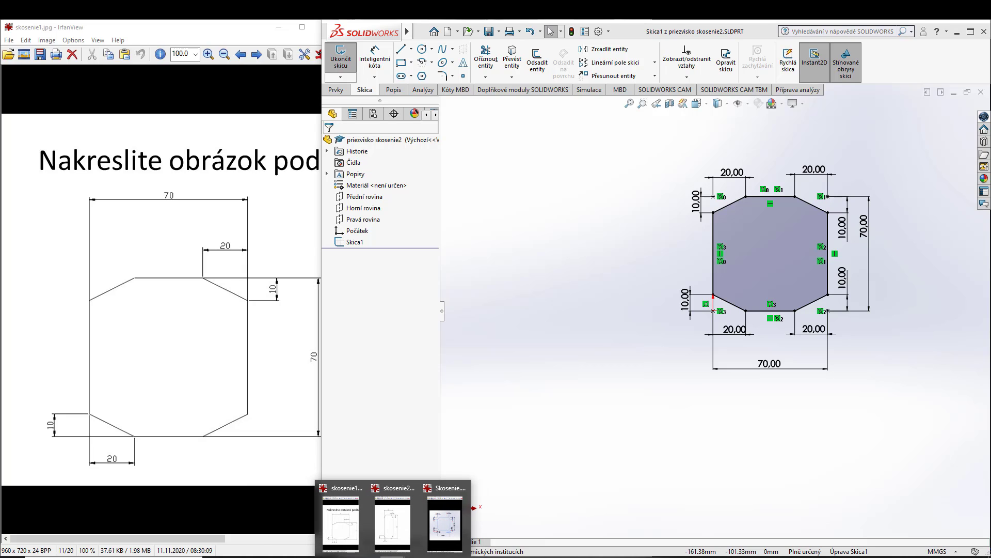
left_click(382, 524)
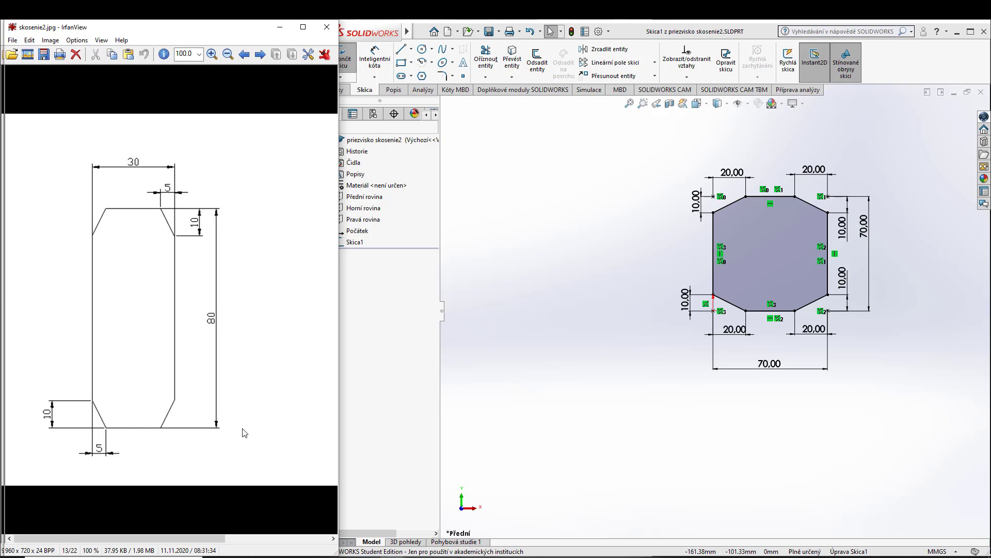
left_click(447, 32)
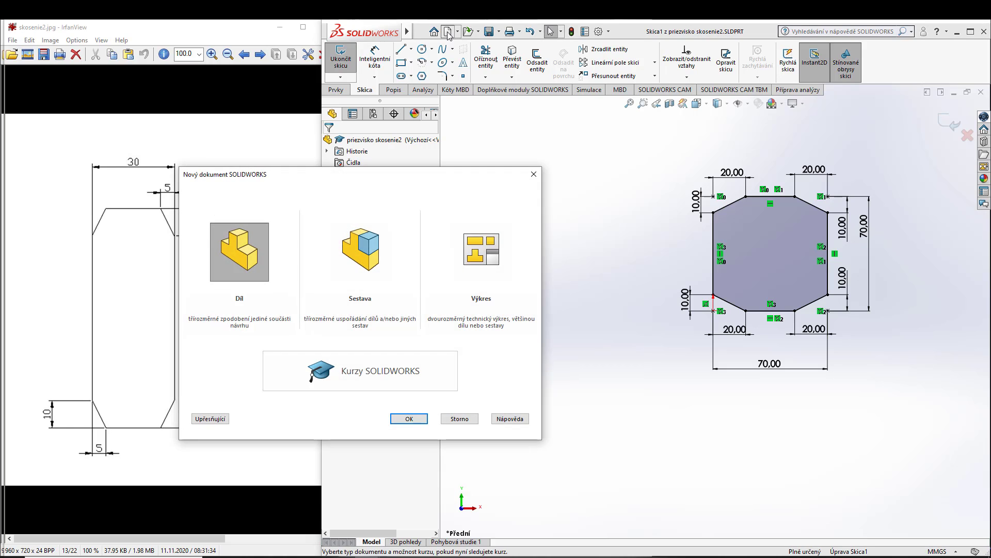
left_click(413, 421)
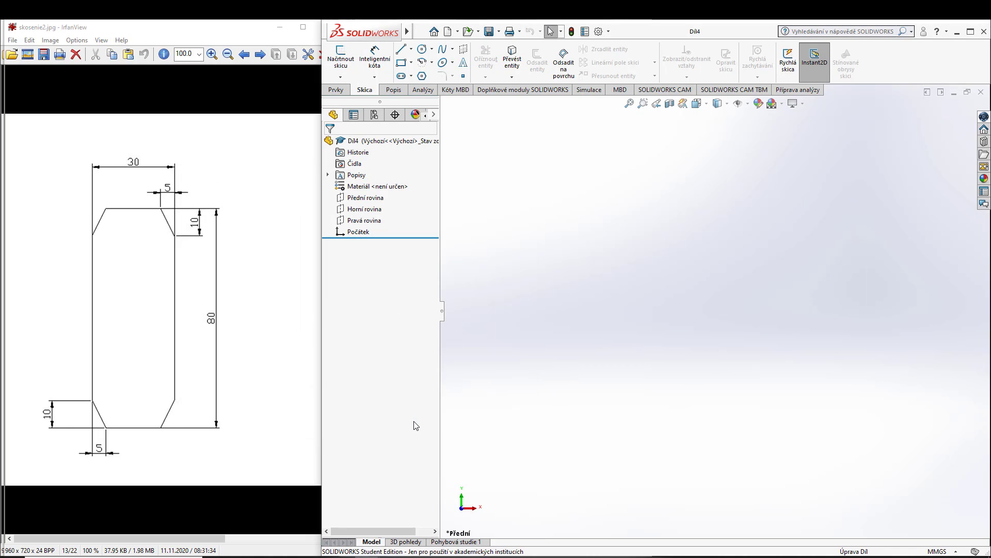
- Sketch an upright corner rectangle about 39 × 81 mm on the front plane, starting at the origin
left_click(365, 197)
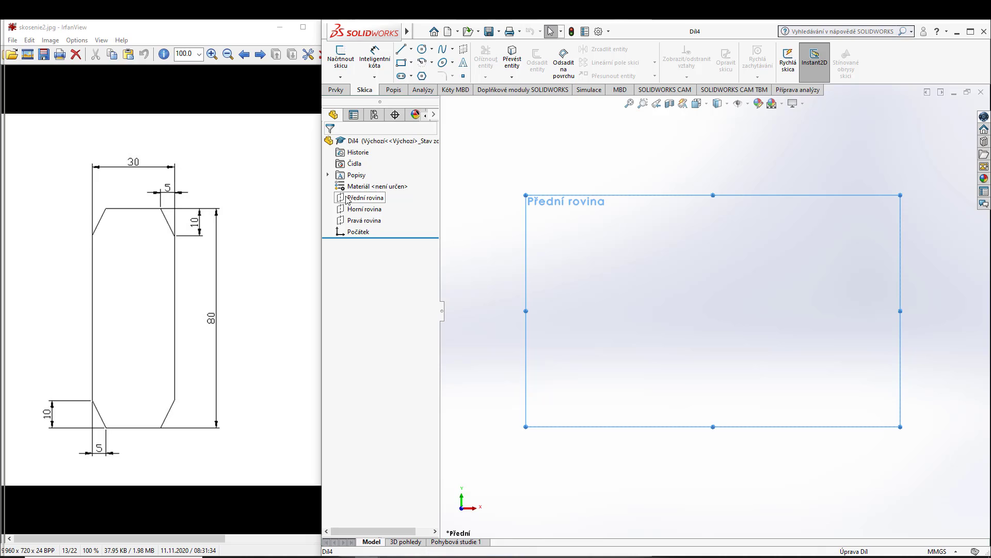
left_click(355, 183)
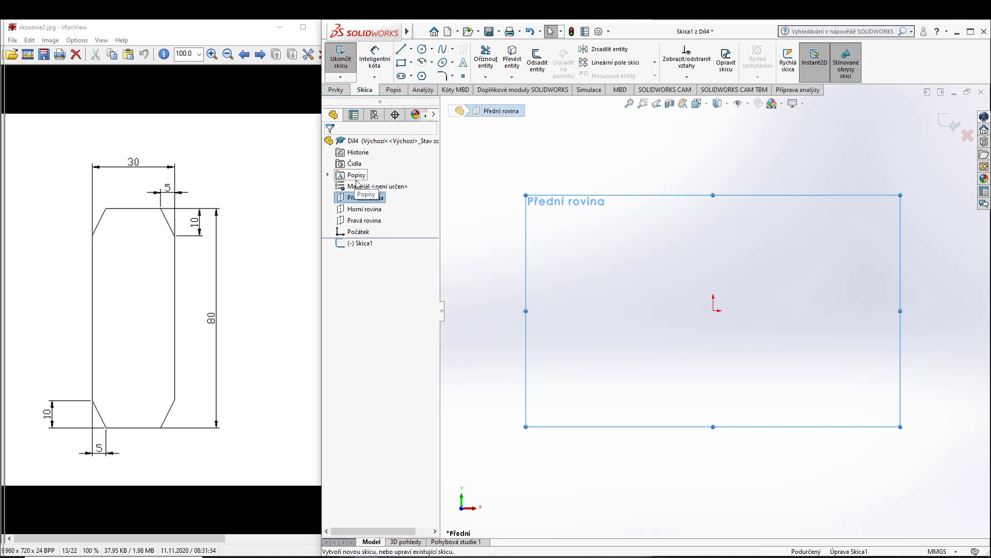
left_click(402, 64)
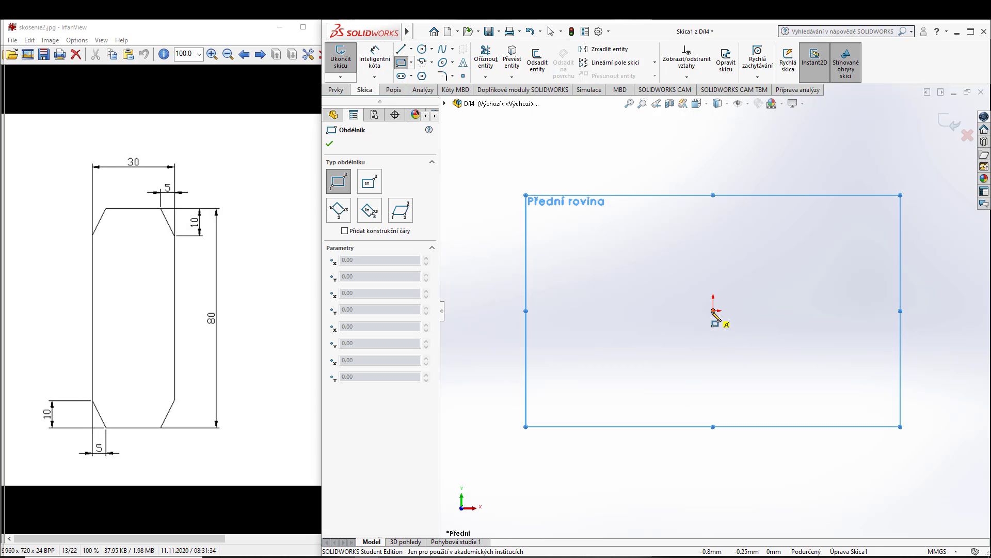
left_click(713, 311)
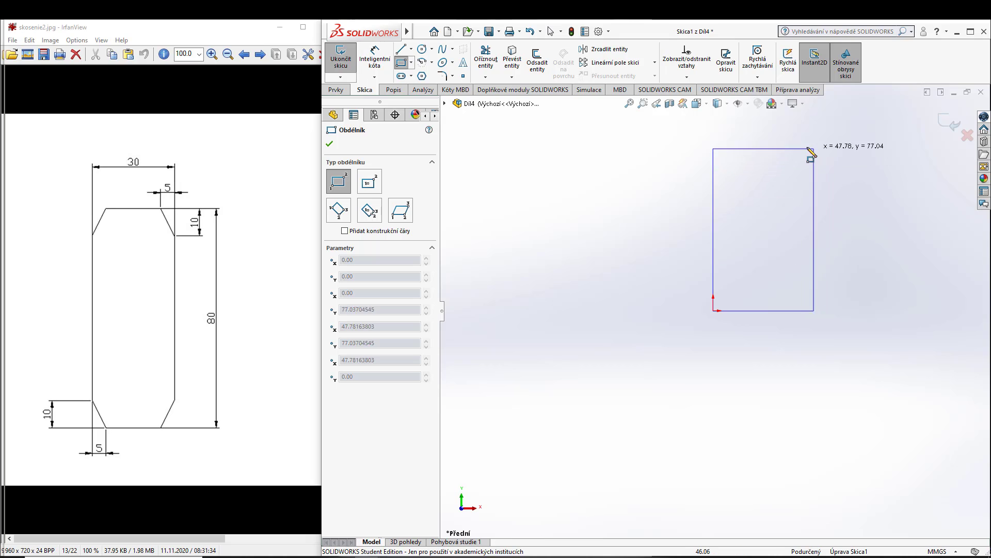
left_click(795, 140)
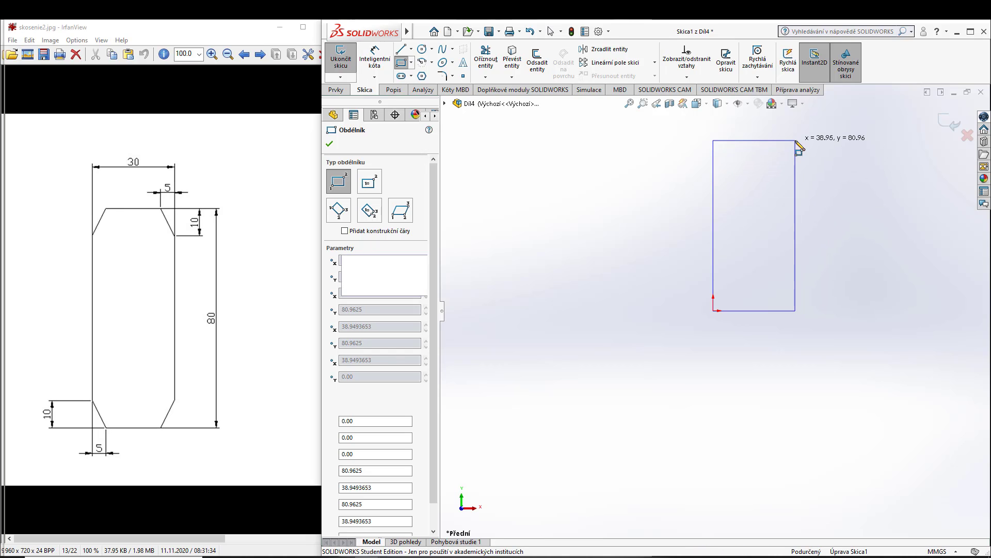
- Dimension the rectangle's bottom edge to 30 mm and its right edge to 80 mm
left_click(377, 51)
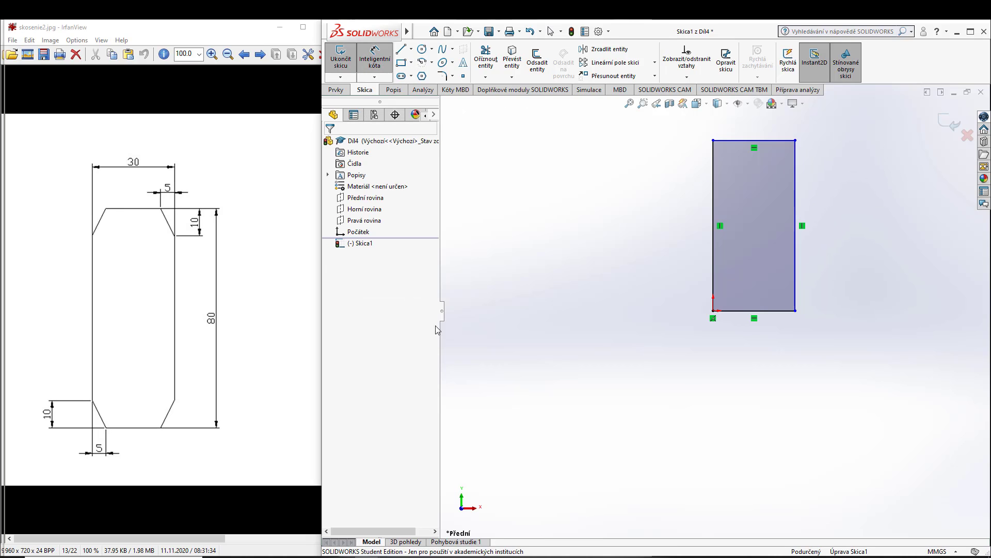
left_click(765, 311)
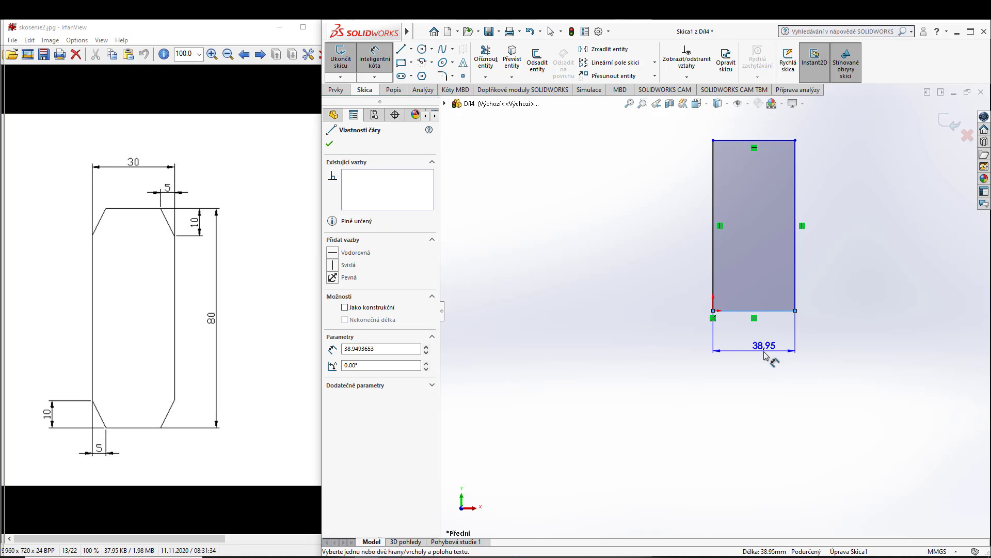
left_click(758, 358)
type("30")
key("Return")
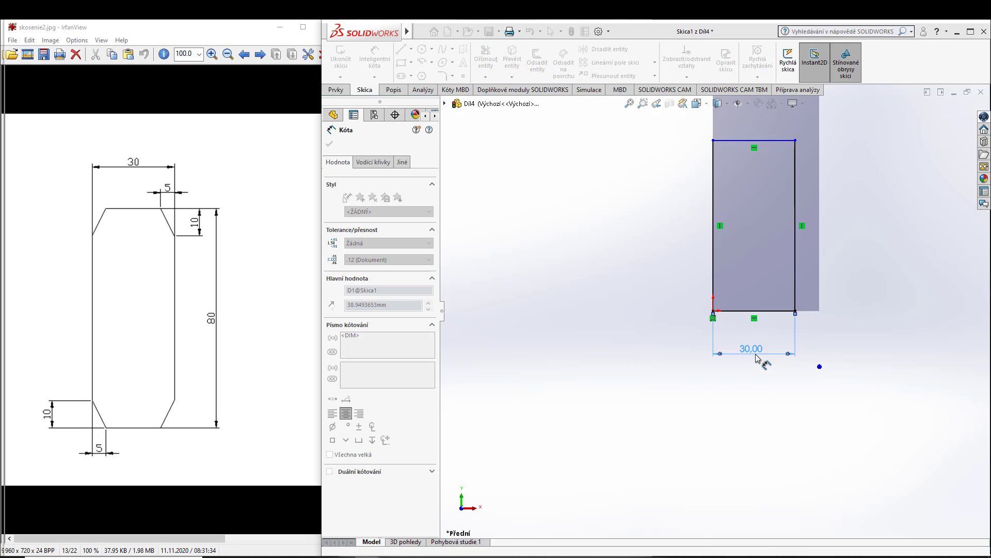
left_click(798, 183)
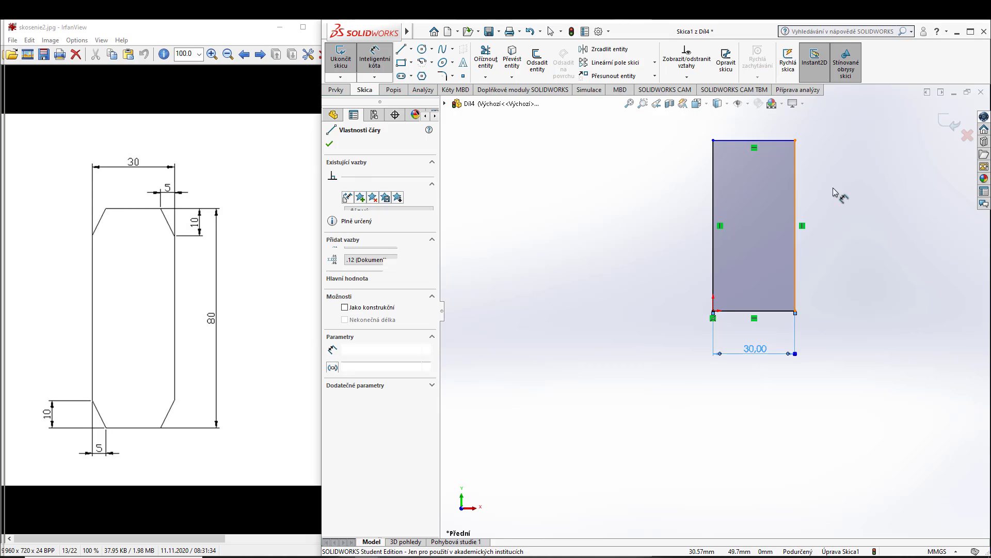
left_click(858, 221)
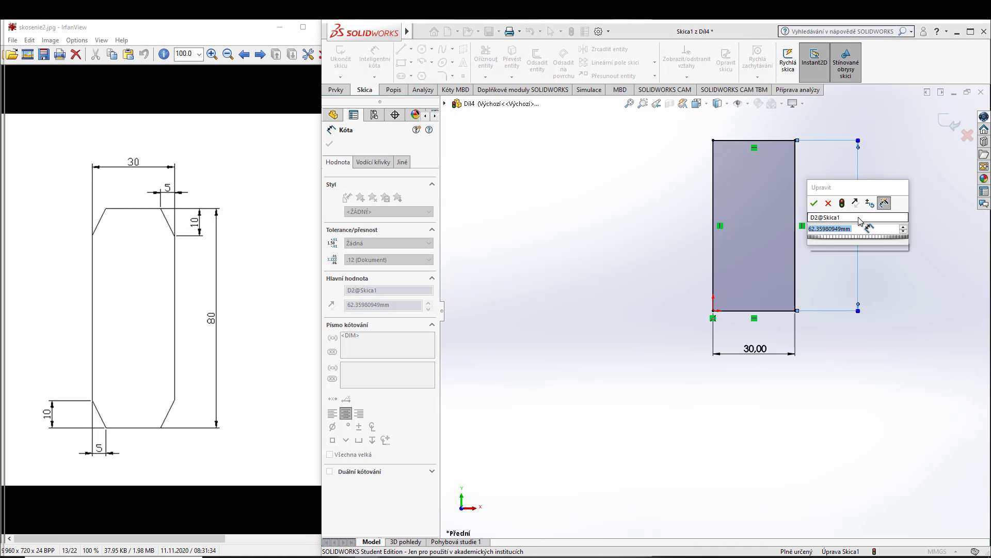
type("80")
key("Return")
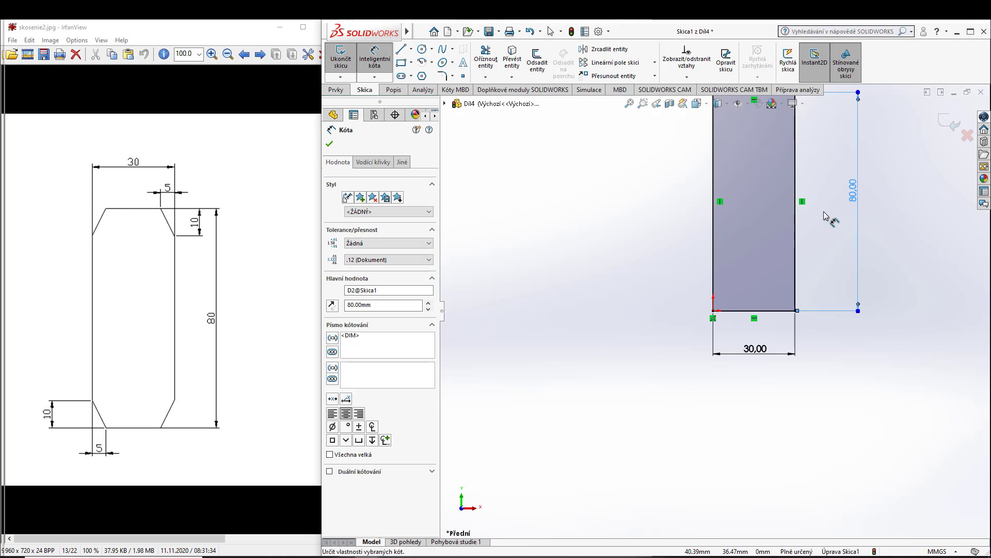
key("f")
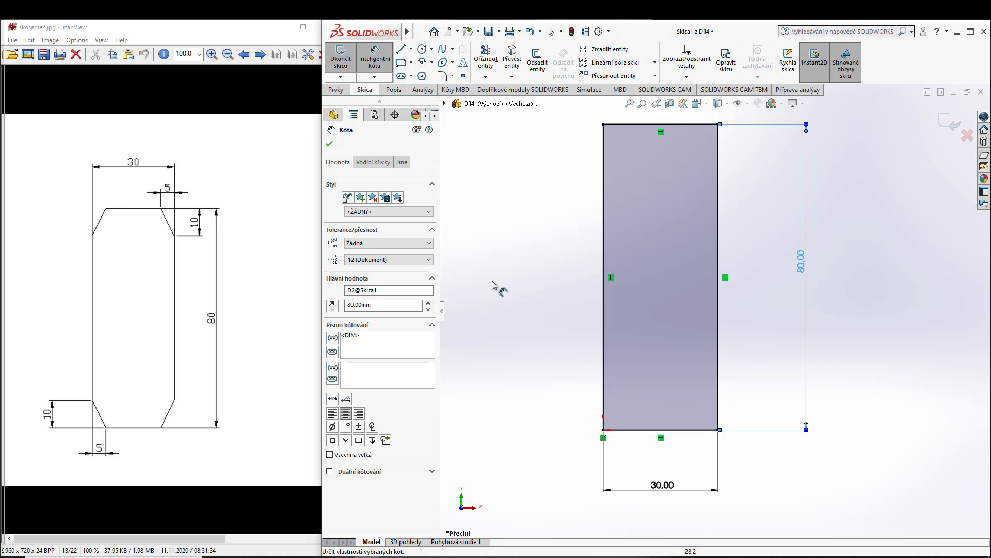
- Chamfer the rectangle's upper left corner with unequal distances, 5 mm along the top edge and 10 mm along the left edge
left_click(452, 77)
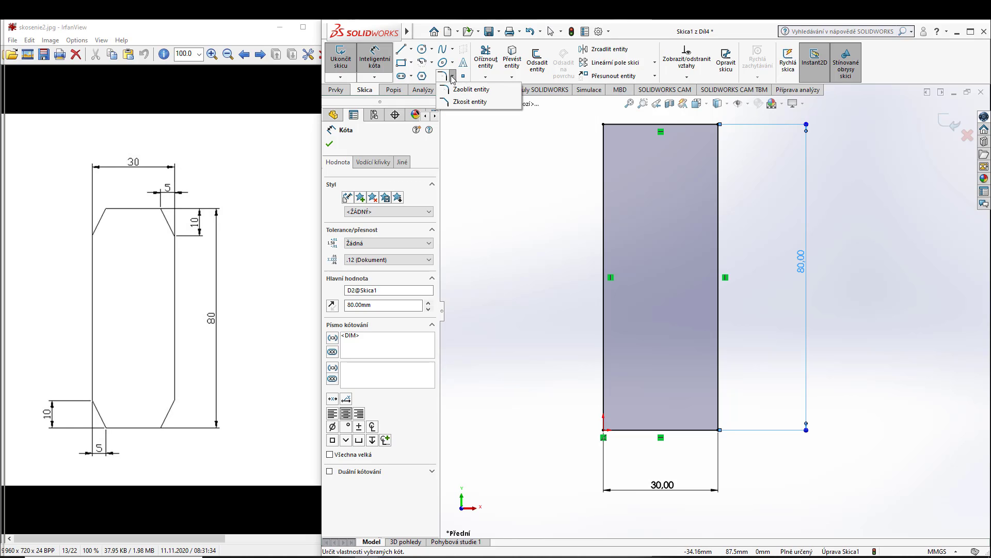
left_click(461, 102)
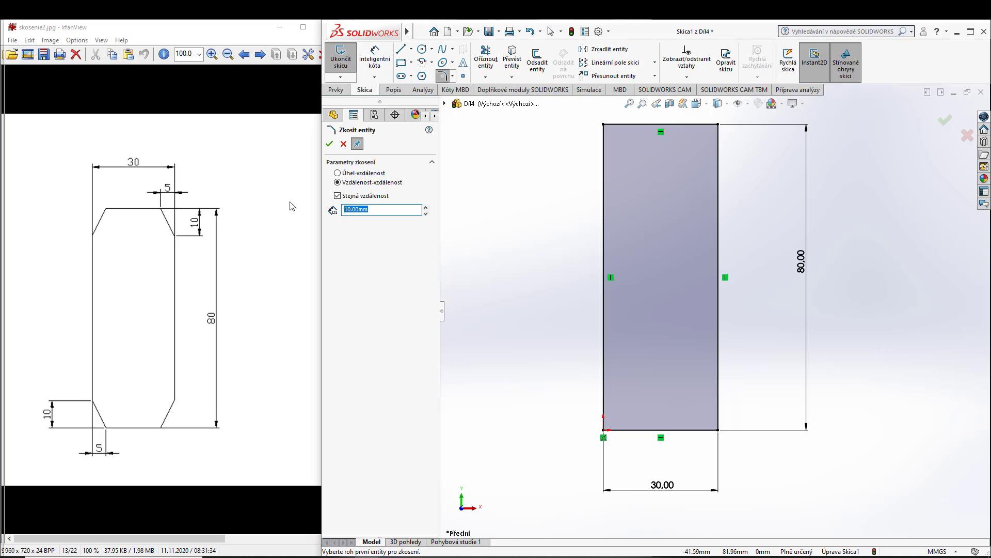
left_click(336, 194)
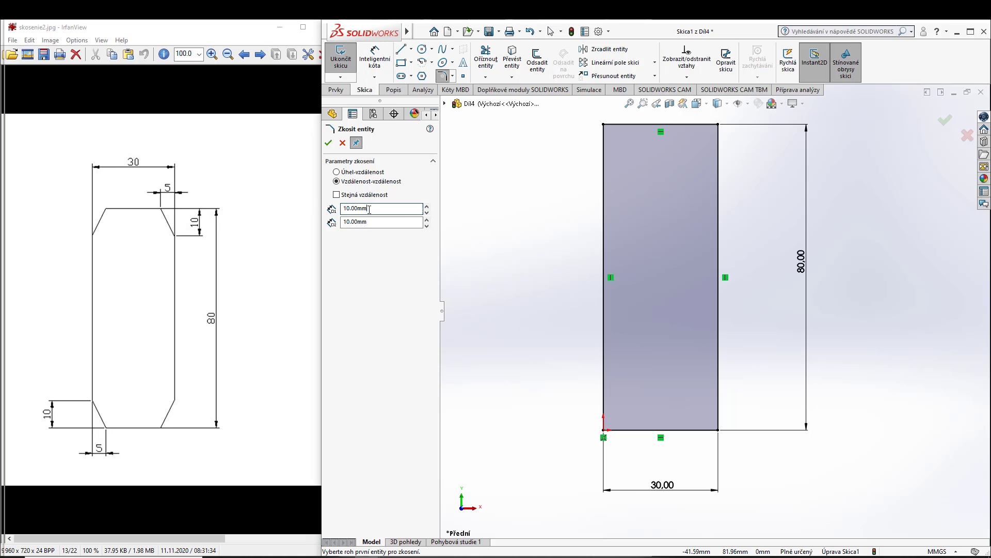
type("5")
key("Return")
left_click(625, 127)
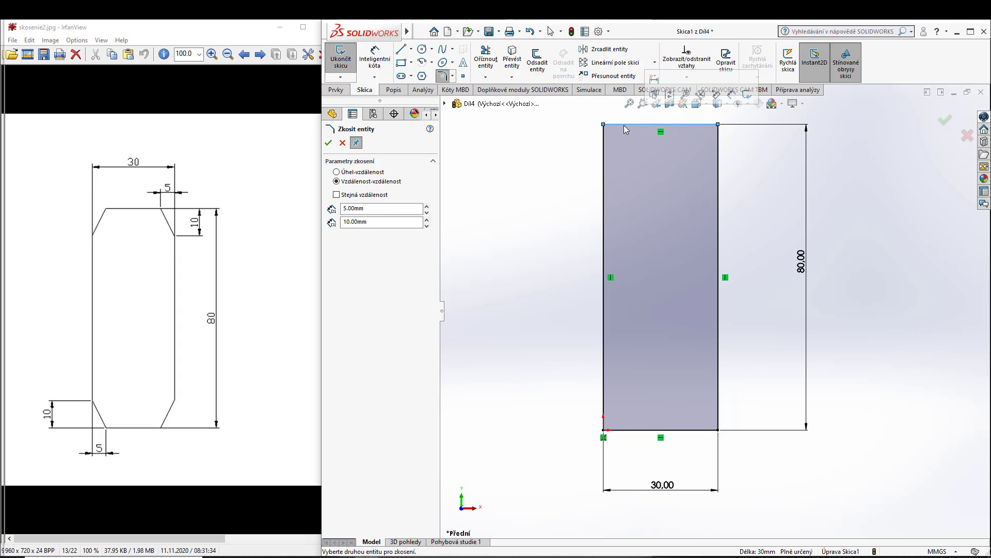
left_click(604, 148)
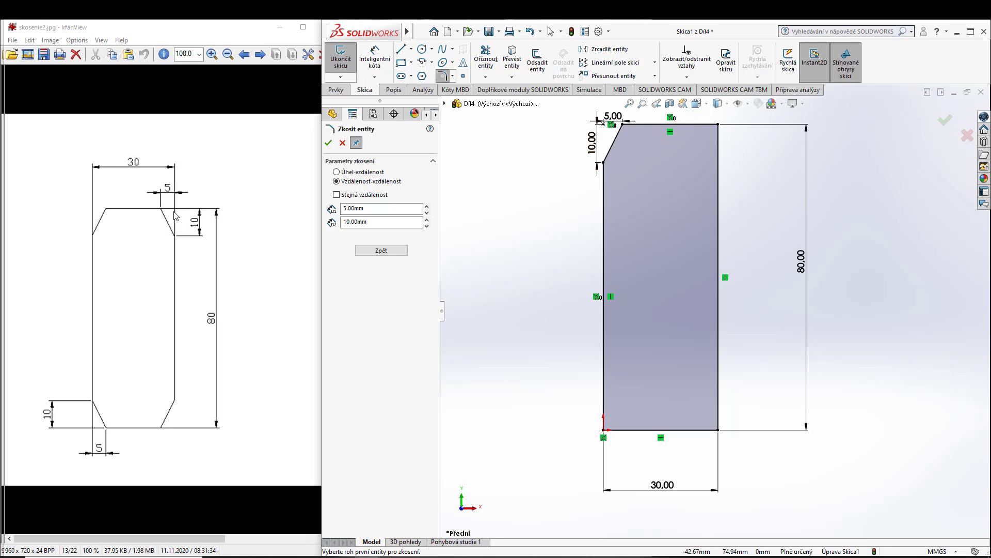
- Chamfer the upper right, lower right and lower left corners with 5 mm along the horizontal and 10 mm along the vertical edges
left_click(693, 125)
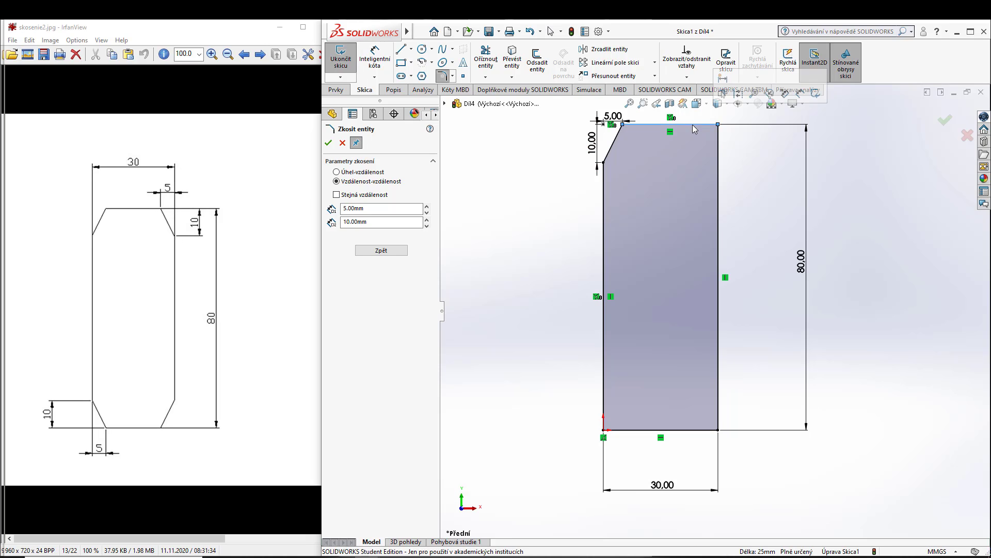
left_click(720, 153)
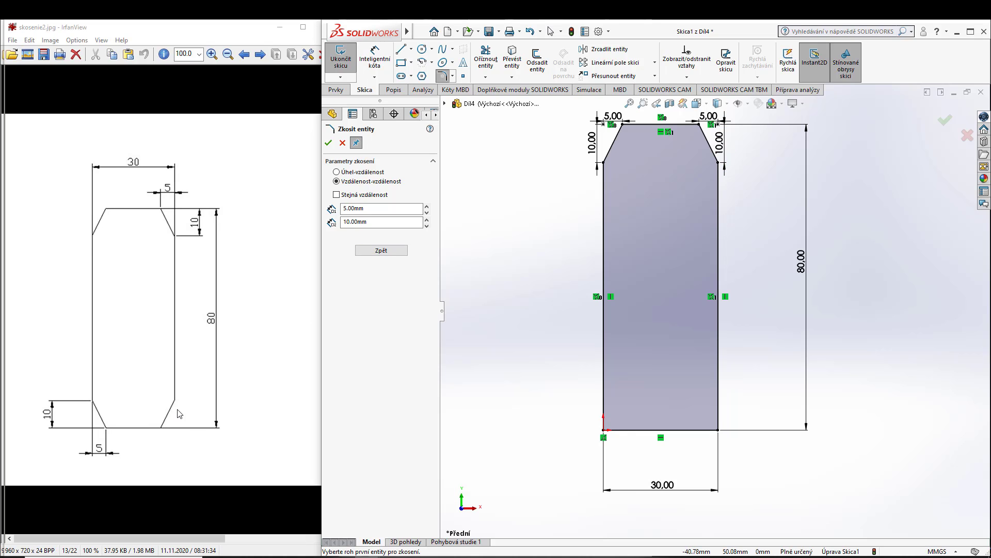
left_click(691, 429)
left_click(717, 357)
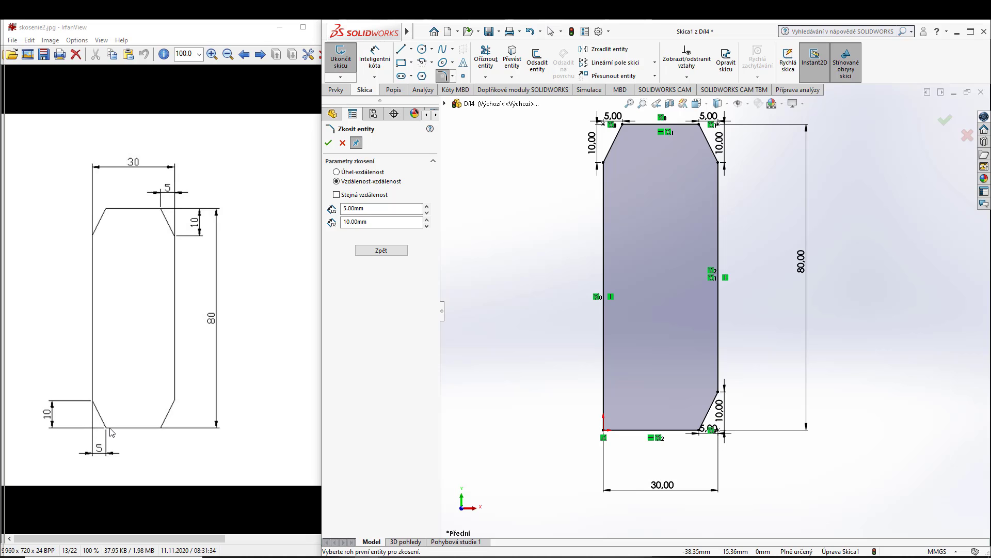
left_click(629, 430)
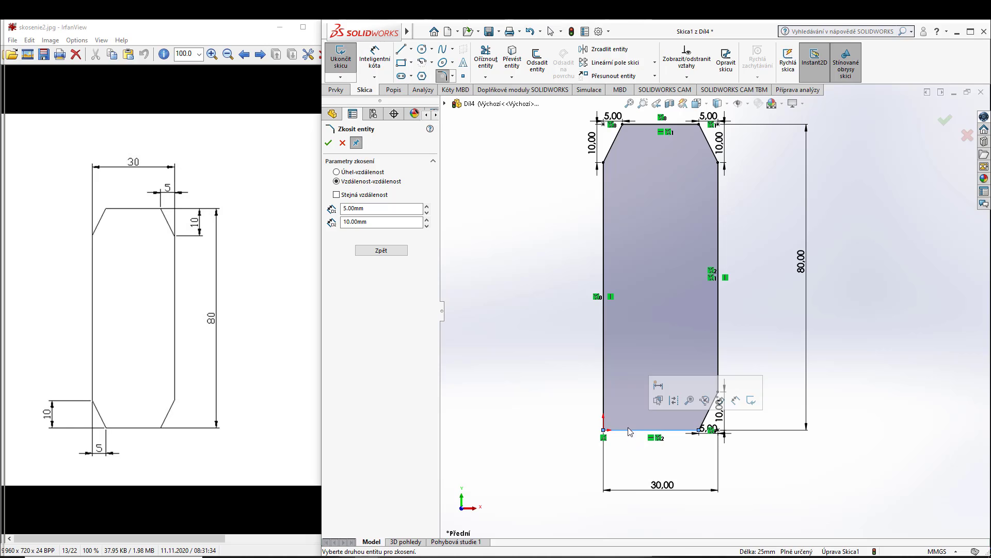
left_click(602, 374)
- Move the 5 mm and 10 mm chamfer dimensions at all four corners away from the outline so they are readable
left_click_drag(593, 412, 622, 450)
left_click(715, 418)
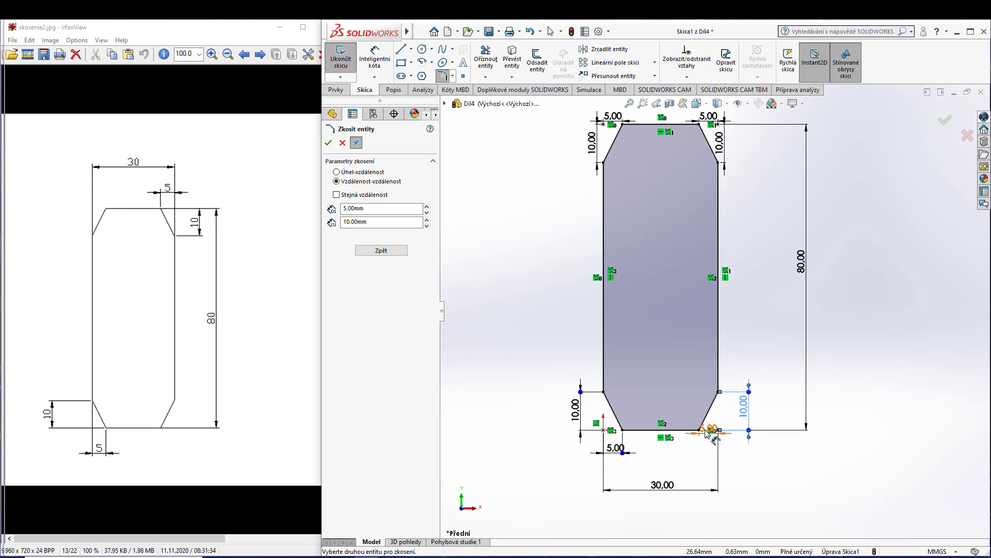
left_click_drag(707, 429, 706, 446)
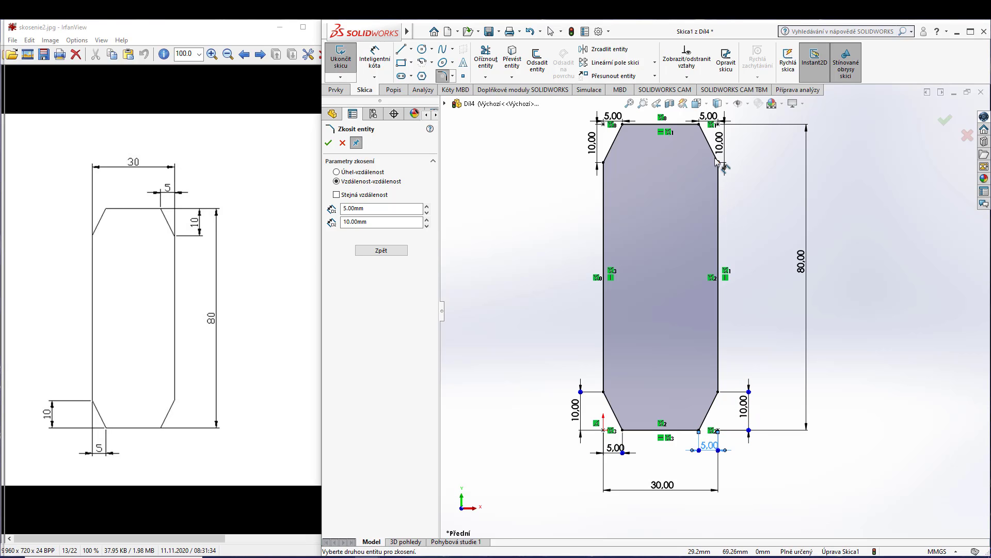
mouse_move(720, 145)
left_mouse_down()
mouse_move(733, 145)
mouse_move(706, 161)
mouse_move(712, 154)
left_mouse_up()
scroll(683, 191, "down", 1)
scroll(683, 191, "up", 2)
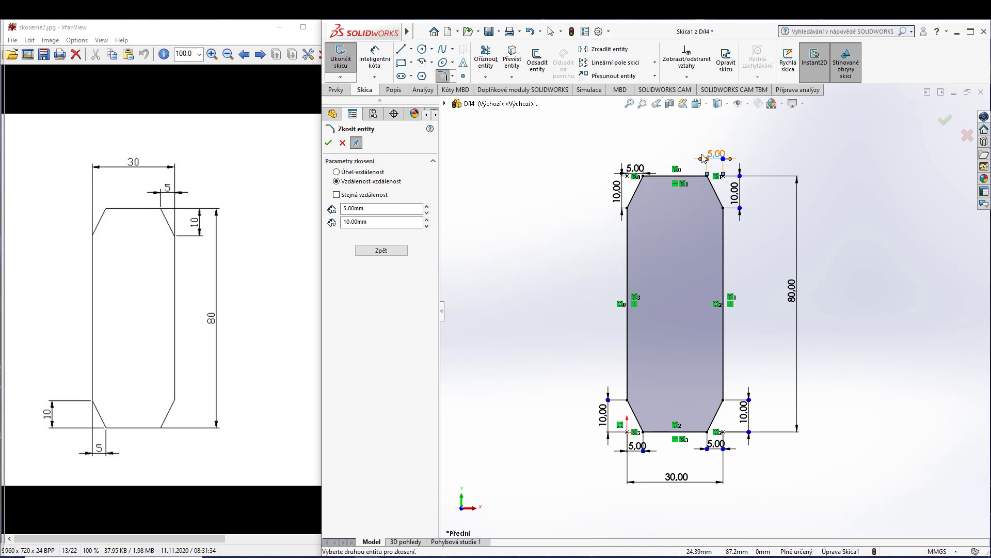
left_click_drag(635, 168, 636, 155)
left_click_drag(615, 195, 605, 195)
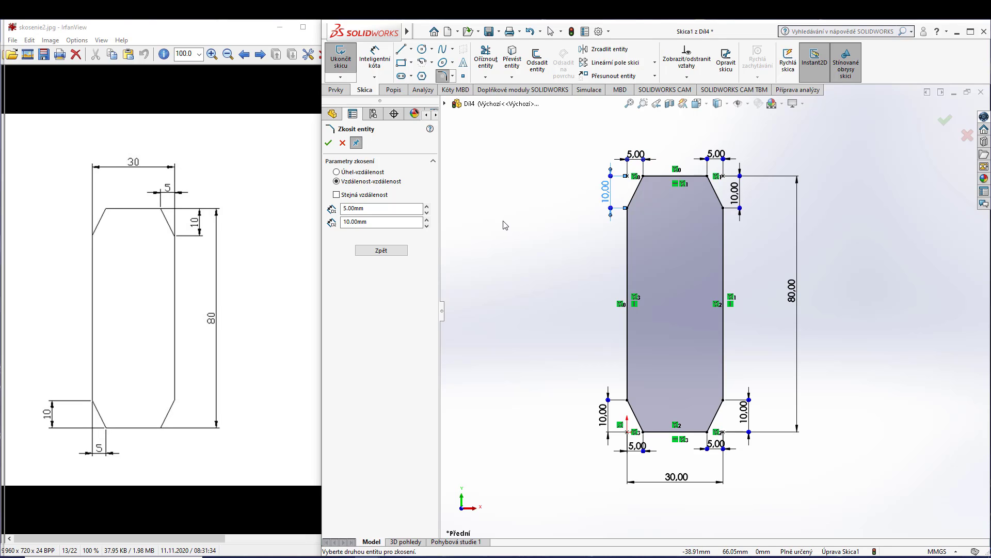
- Save the part in the same folder, naming it with the author's surname followed by "skosenie3"
left_click(488, 32)
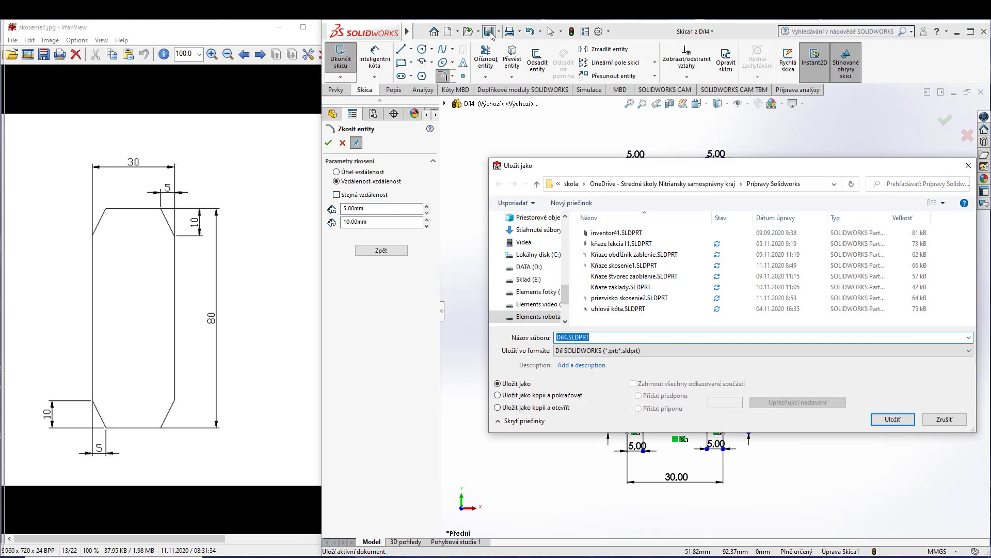
left_click(566, 338)
type("Kňaze skosenie3")
left_click(893, 418)
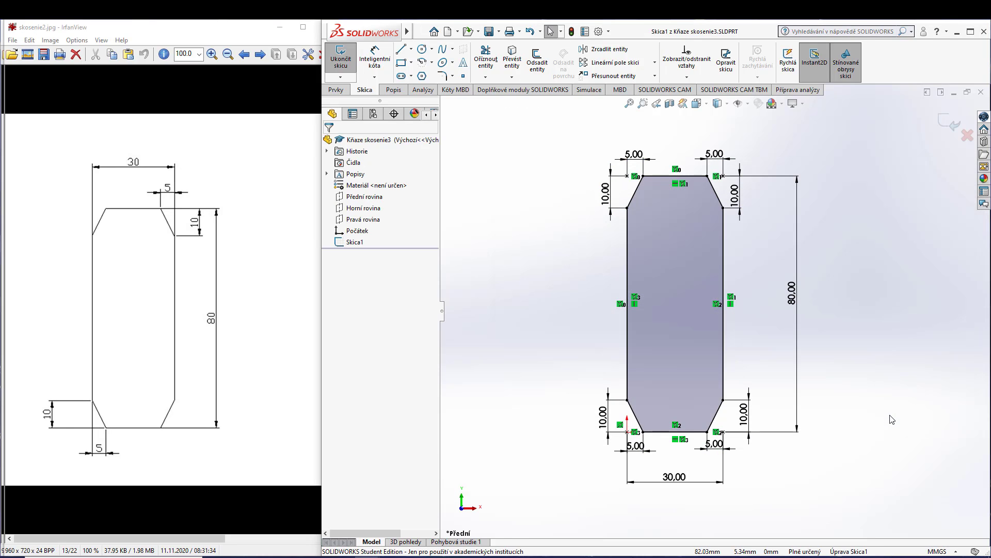